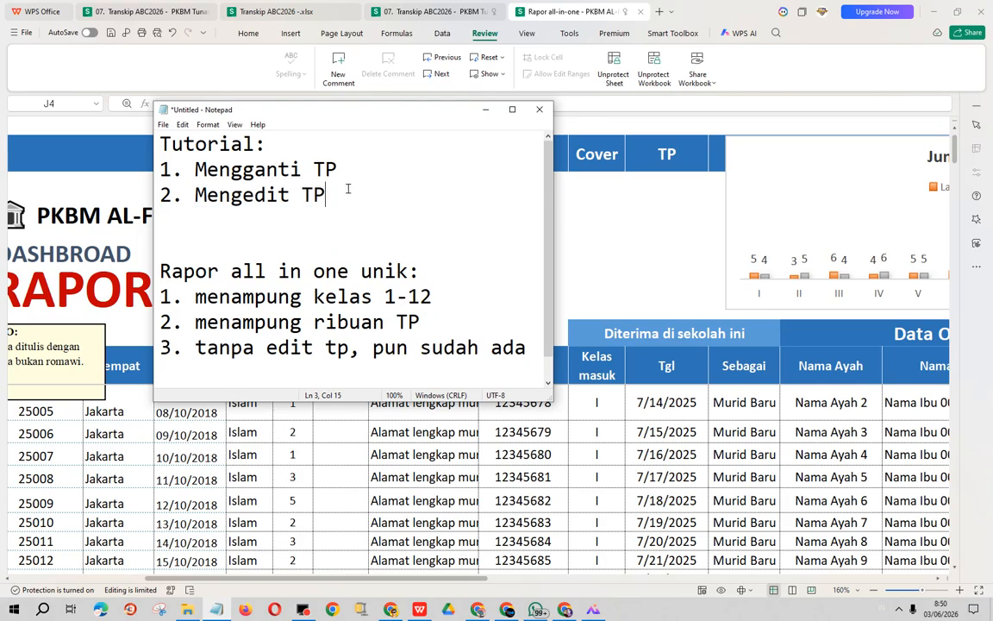
Move the Notepad notes clear of the dashboard's link row and review the three points under "Rapor all in one unik".
drag(347, 113, 448, 198)
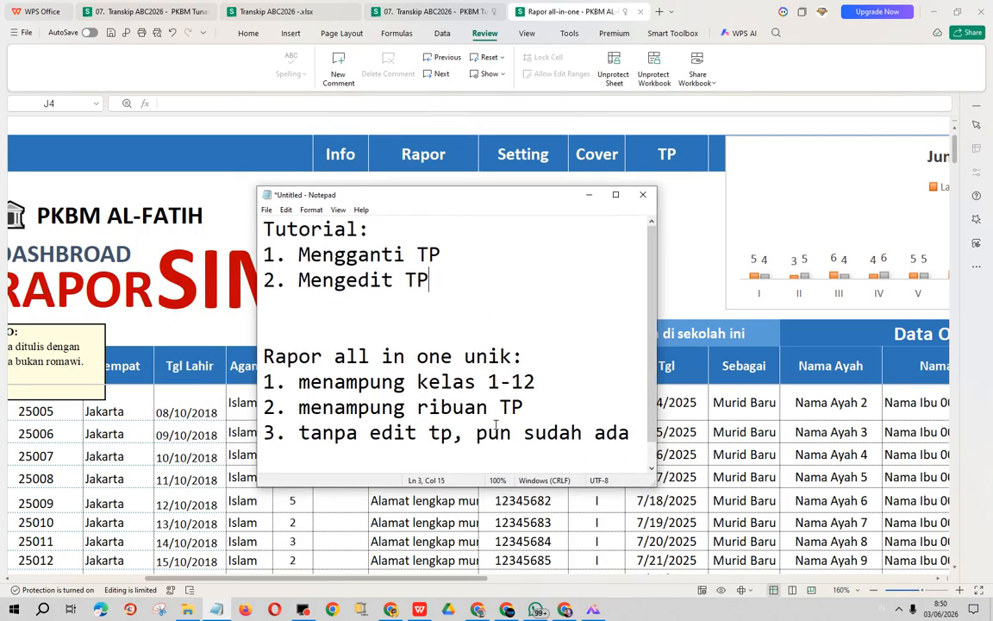
drag(296, 381, 493, 380)
click(488, 381)
click(537, 380)
click(487, 379)
click(524, 406)
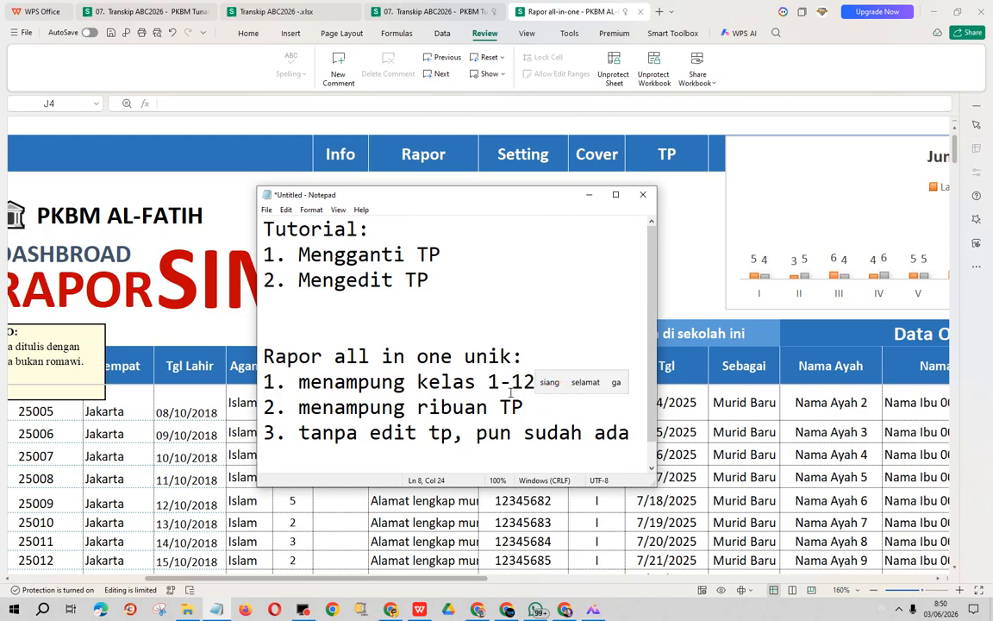
click(436, 408)
click(382, 433)
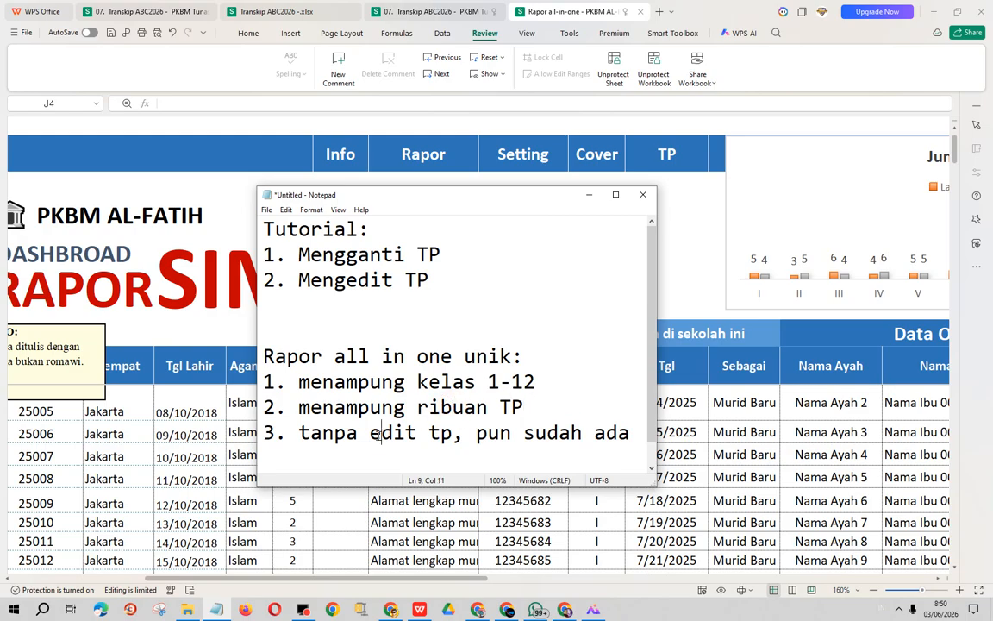
click(370, 381)
Delete one blank line above the "Rapor all in one unik" heading in the notes.
scroll(420, 369, down, 1)
scroll(421, 369, up, 1)
click(331, 305)
key(Delete)
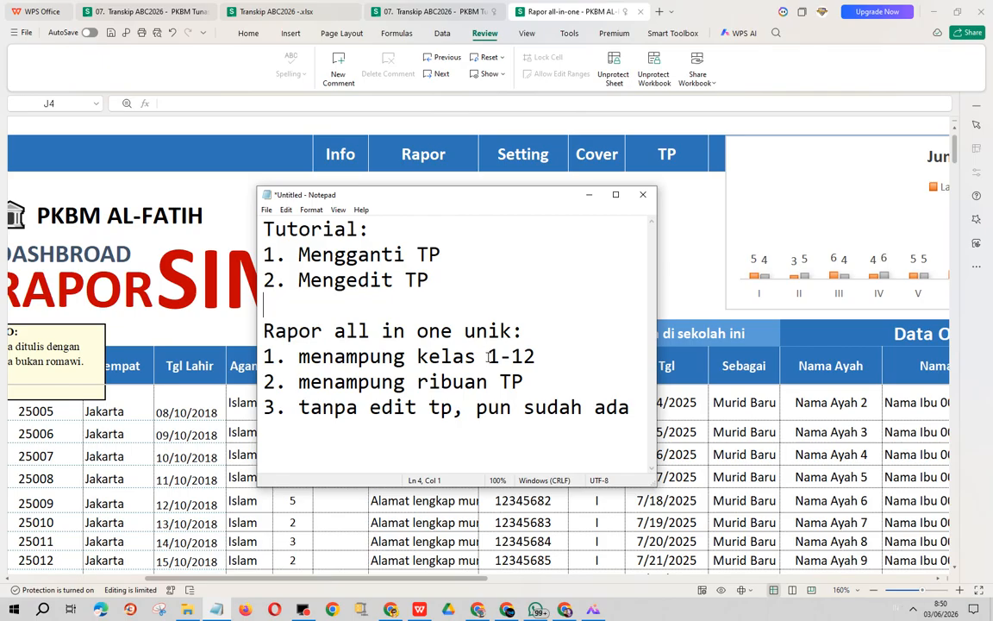
Switch to the WPS workbook, open the Rapor sheet and select the Pendidikan Agama Islam competency description.
click(636, 394)
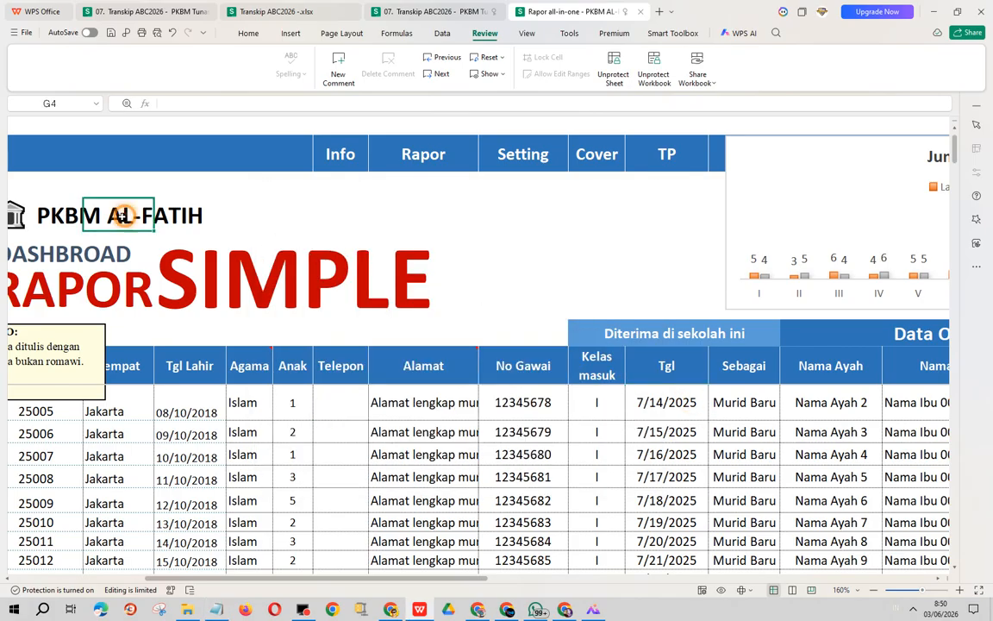
click(295, 218)
click(544, 224)
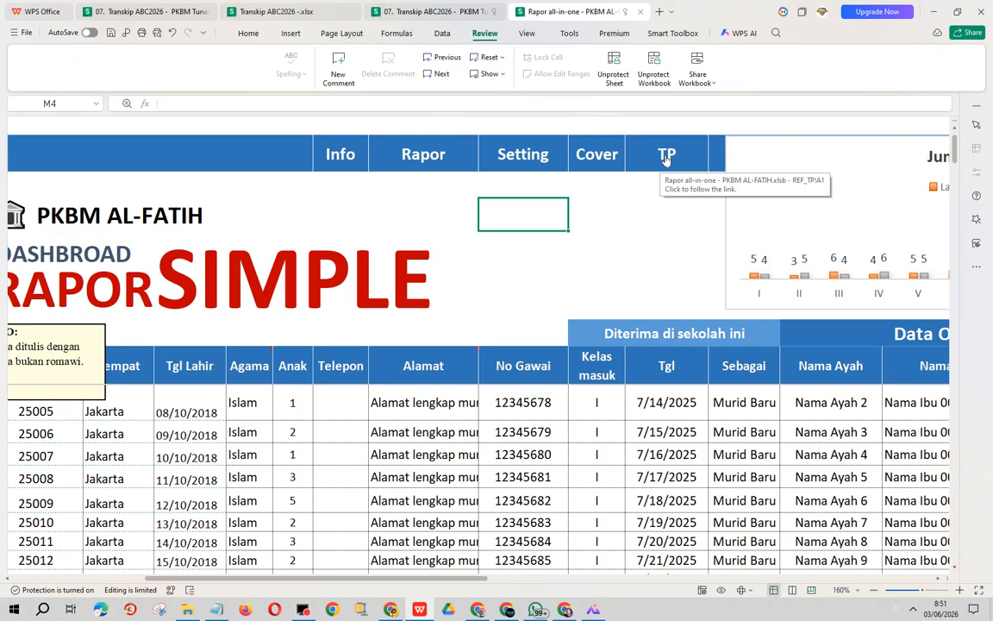
click(423, 155)
scroll(365, 361, down, 1)
scroll(365, 361, down, 1)
click(391, 336)
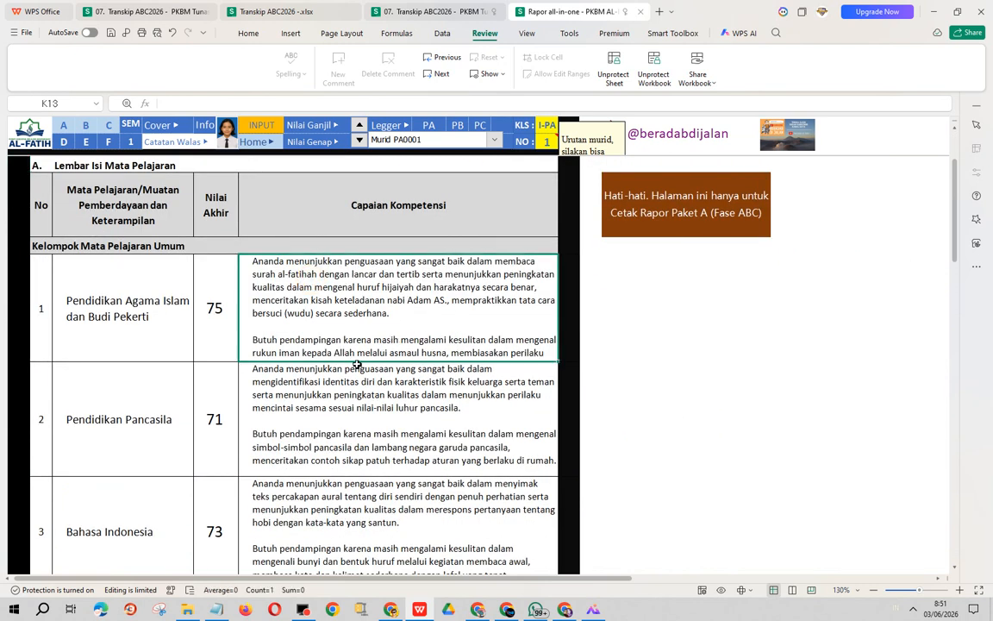
Shrink the Pendidikan Agama Islam row to about two lines of text and nudge the Pendidikan Pancasila row's height.
drag(3, 361, 4, 285)
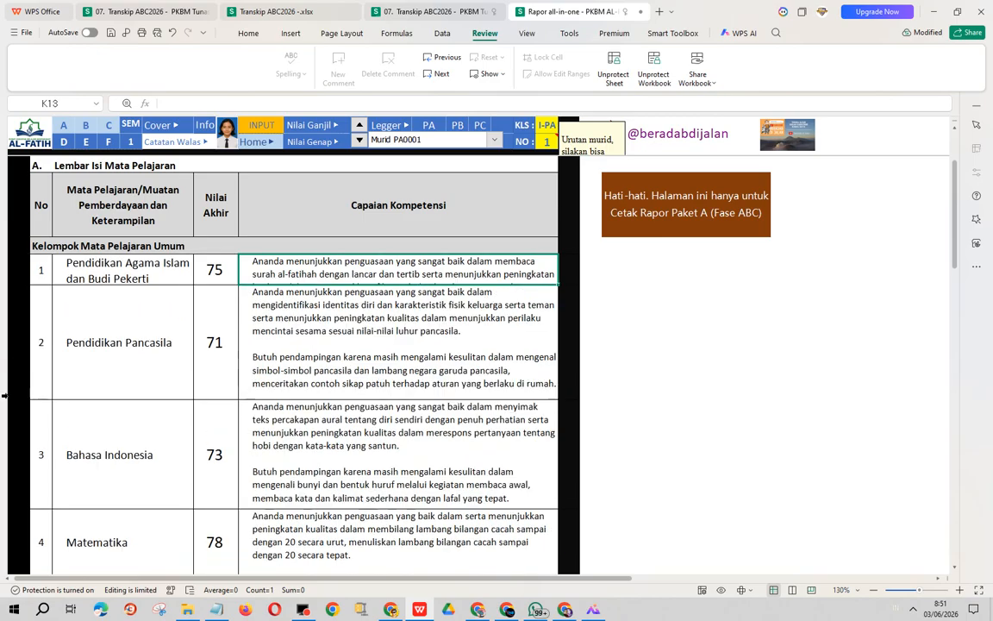
drag(7, 397, 7, 399)
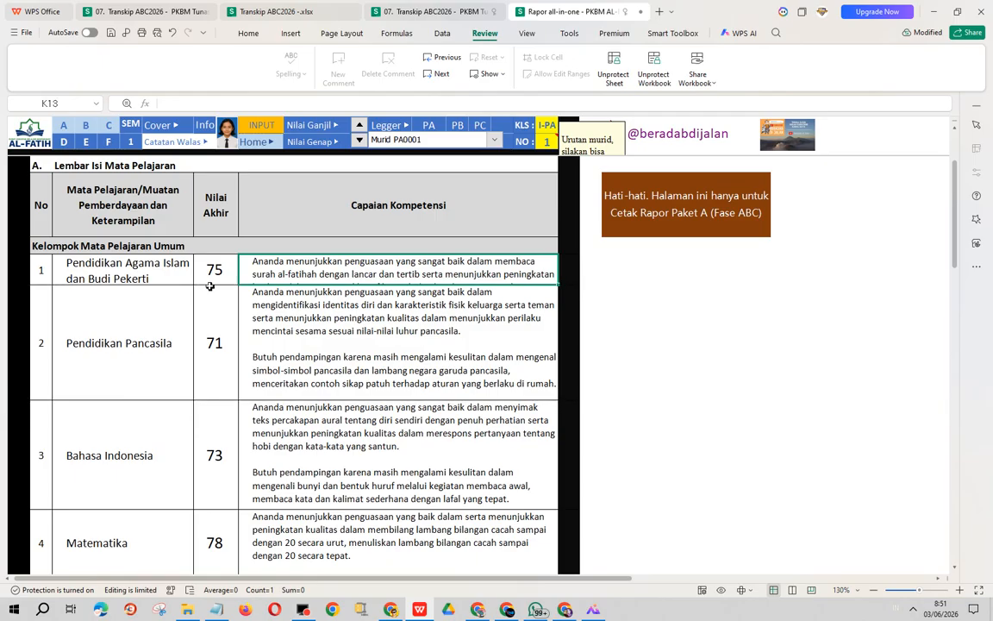
Show the row and column headings and slightly reduce the height of the Pendidikan Pancasila row.
click(527, 33)
click(520, 58)
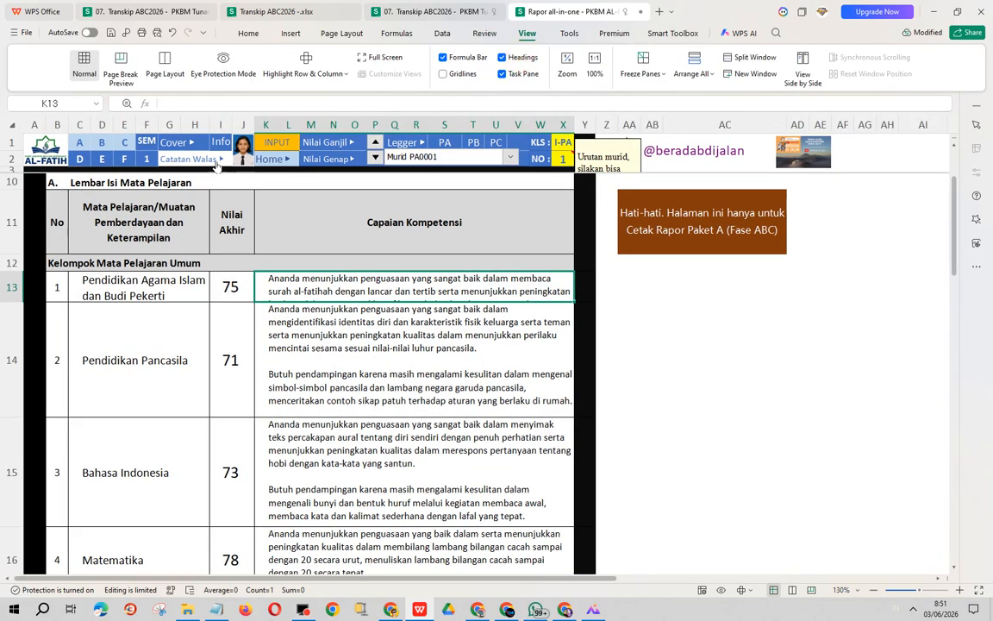
mouse_move(15, 417)
mouse_down()
mouse_move(13, 484)
mouse_move(15, 418)
mouse_up()
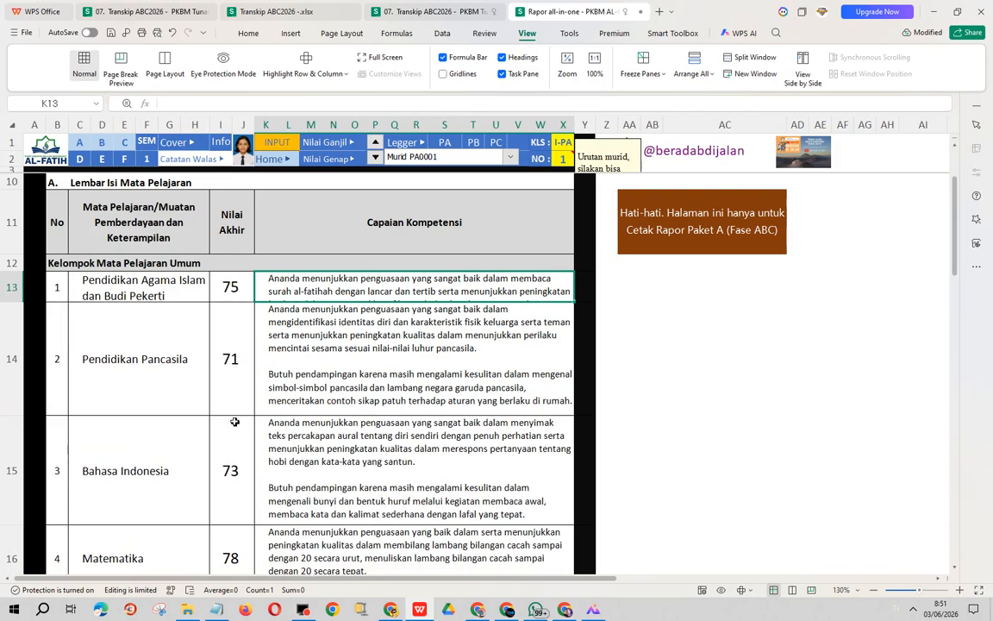
Enlarge the Pendidikan Agama Islam row to show about eight lines of its competency description.
scroll(218, 387, down, 3)
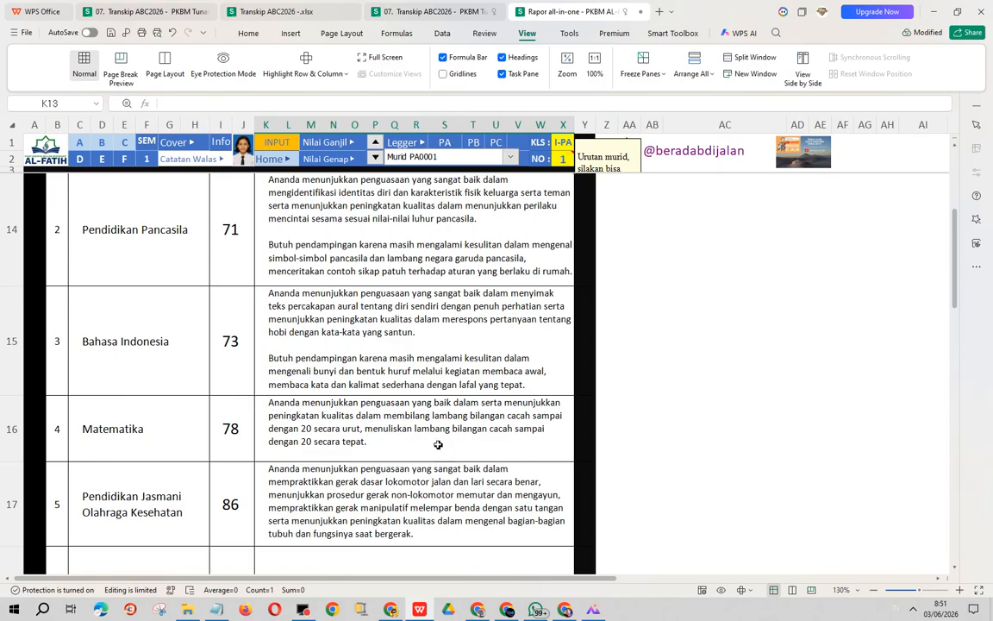
scroll(412, 414, up, 2)
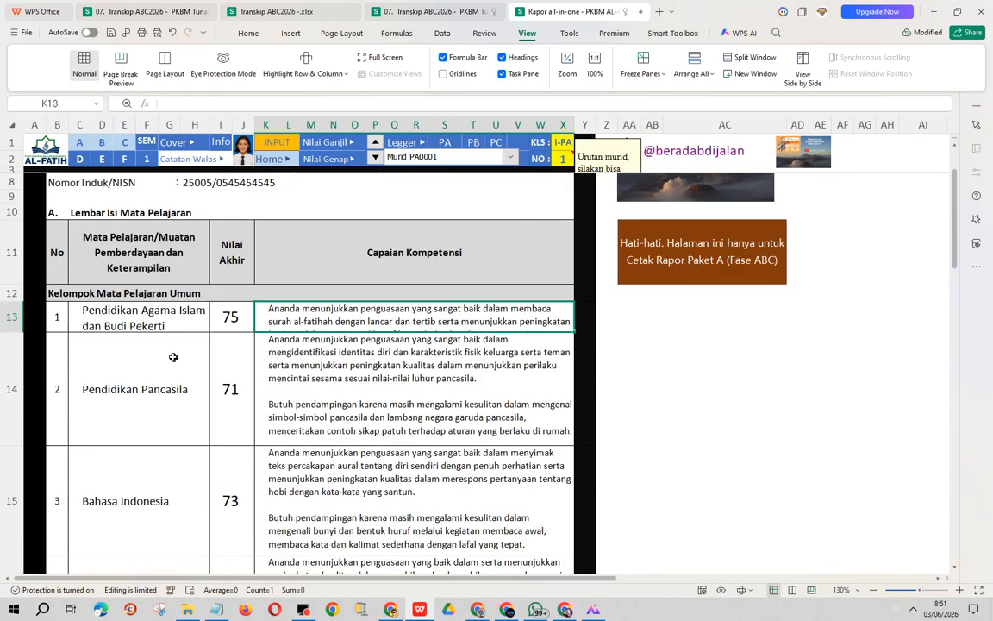
drag(4, 331, 5, 411)
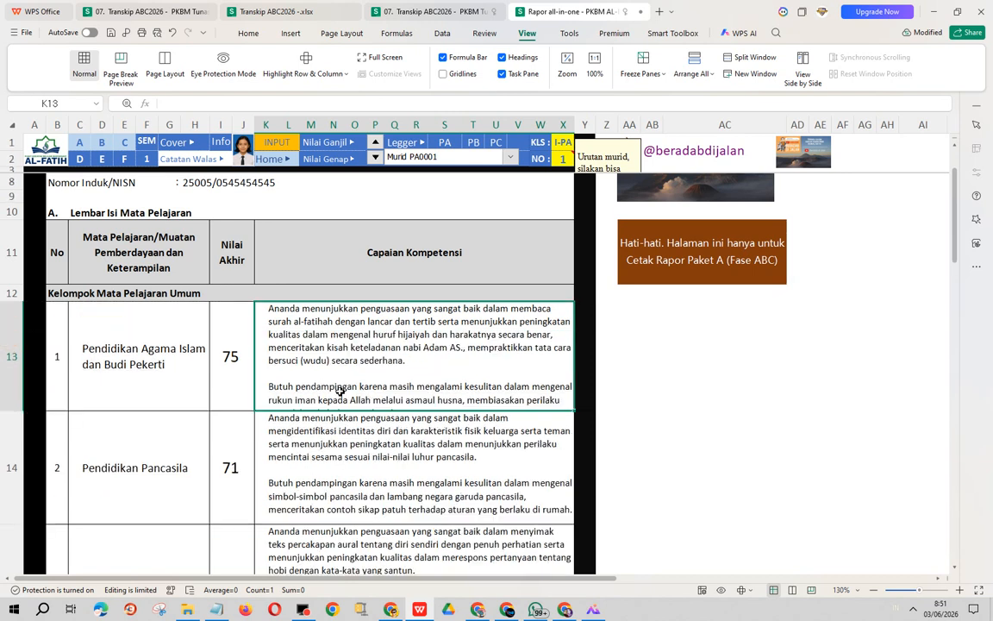
View the phase D report page and switch to the phase F report page for classes 11 and 12.
click(79, 157)
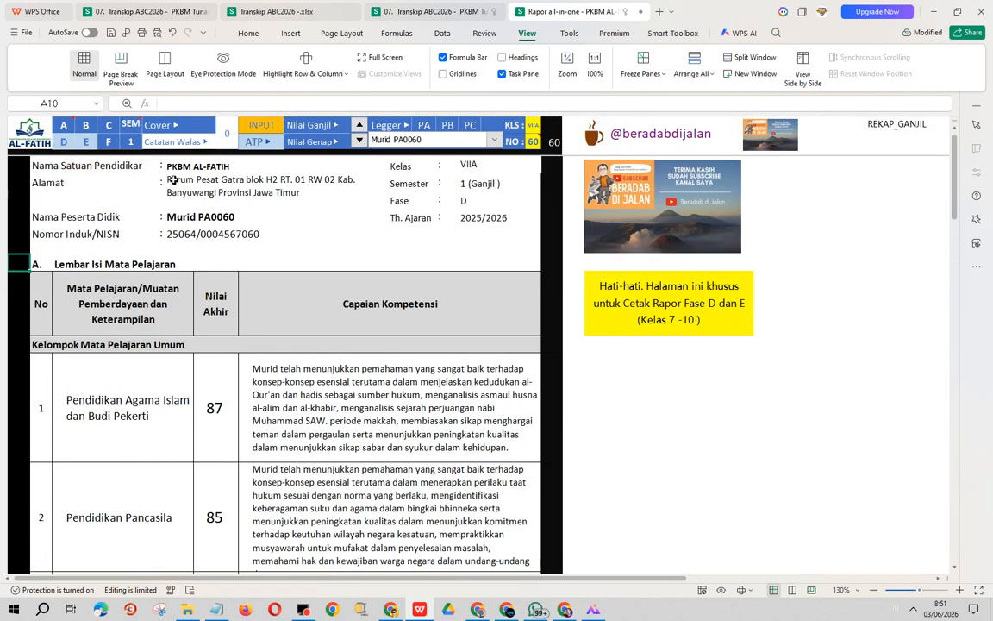
scroll(349, 342, down, 1)
scroll(438, 379, up, 1)
scroll(439, 379, down, 1)
click(109, 143)
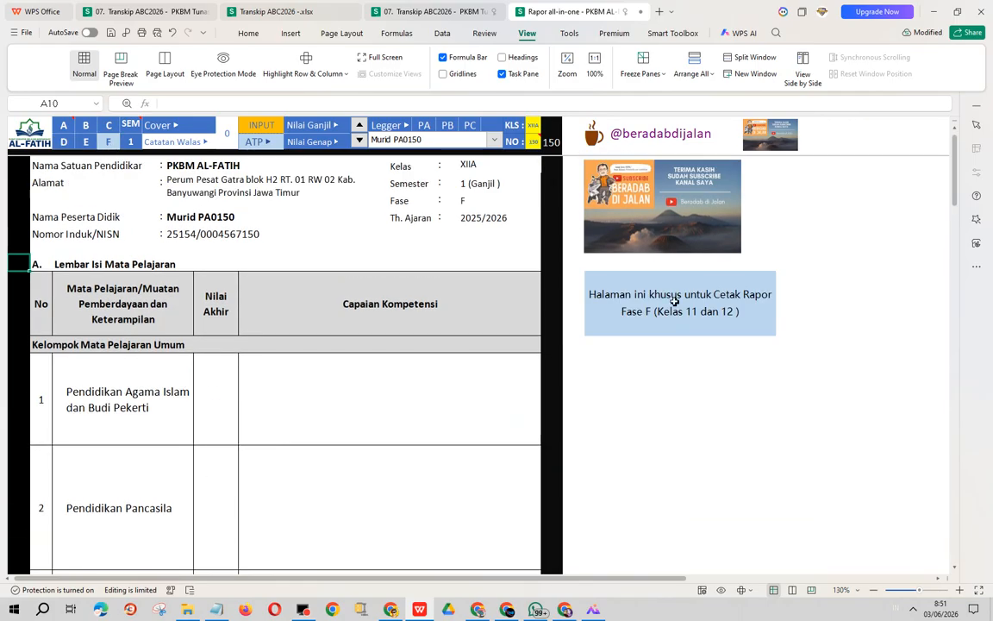
Choose Murid PA0154 as the student shown in the phase F report.
click(614, 295)
click(433, 138)
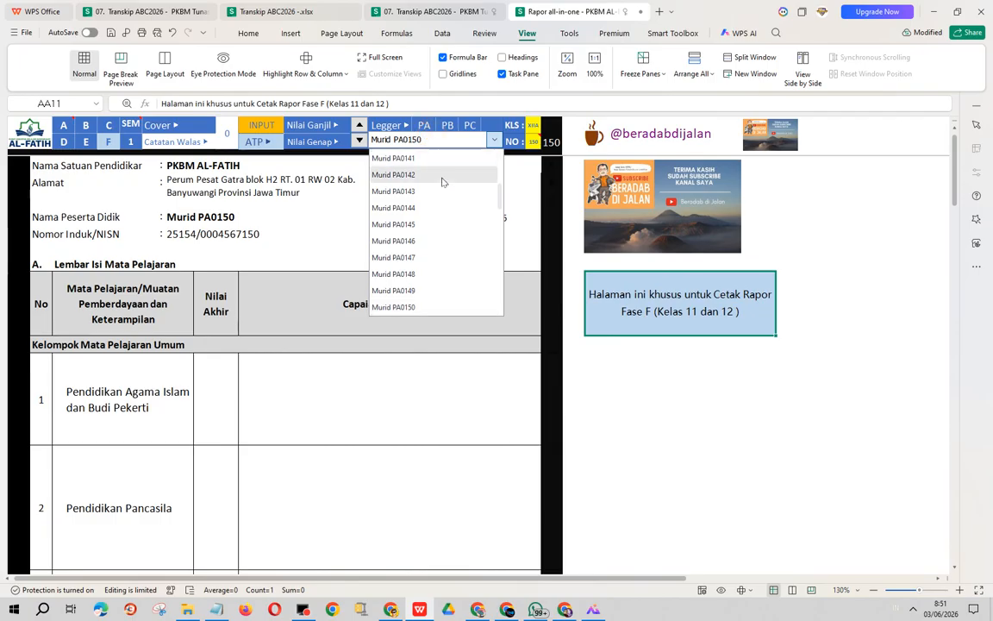
scroll(436, 276, down, 2)
click(436, 274)
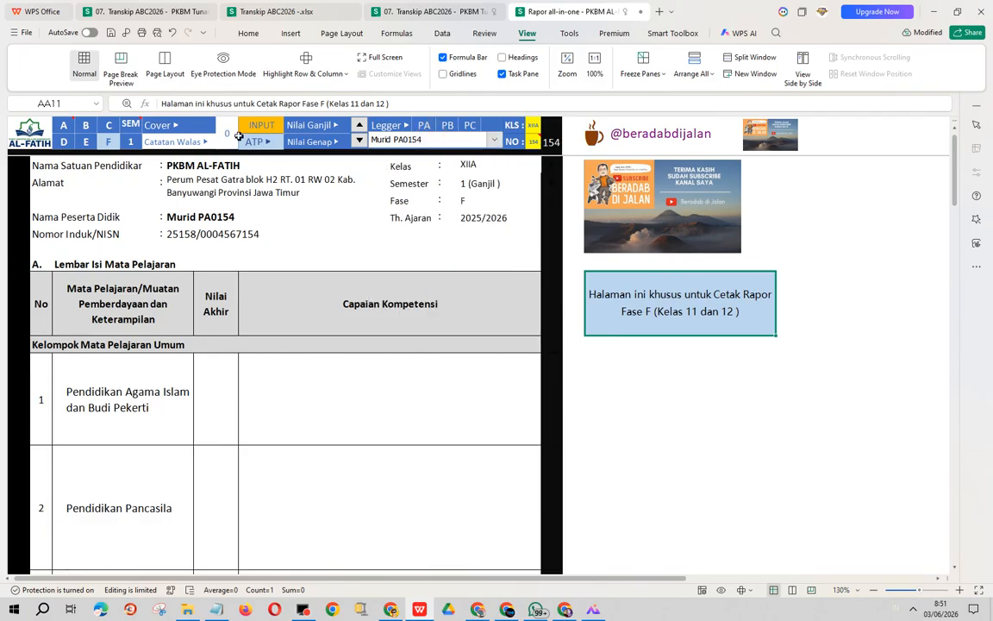
Step forward through the phase F students and back again to display the report of Murid PA0176.
click(360, 125)
click(360, 126)
click(360, 125)
click(360, 126)
double_click(360, 126)
double_click(359, 126)
double_click(359, 126)
click(359, 126)
double_click(359, 126)
click(359, 125)
double_click(360, 126)
double_click(359, 126)
click(360, 126)
double_click(359, 126)
double_click(360, 126)
click(360, 126)
click(359, 141)
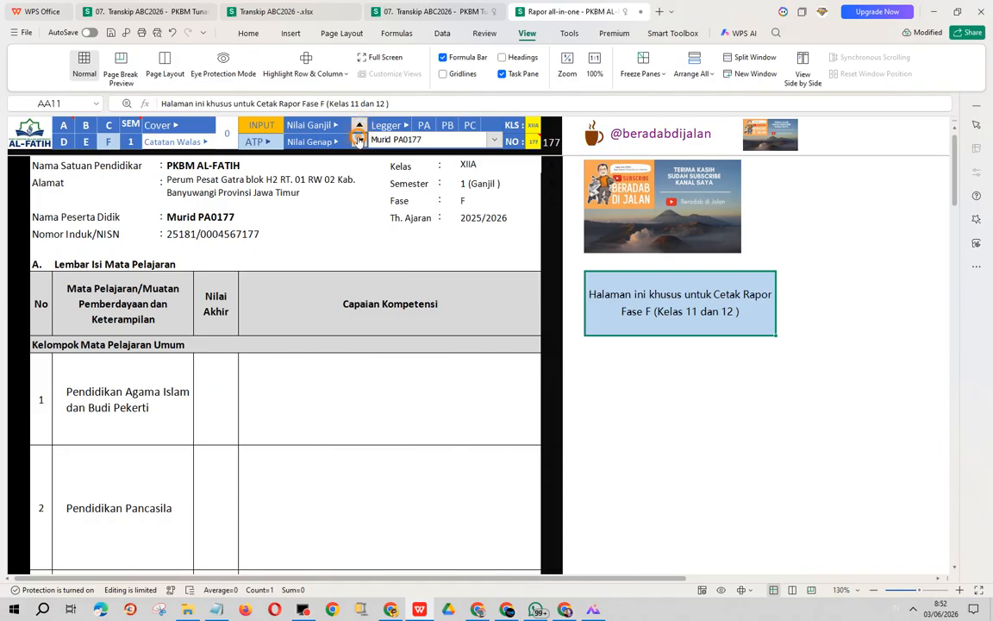
click(360, 142)
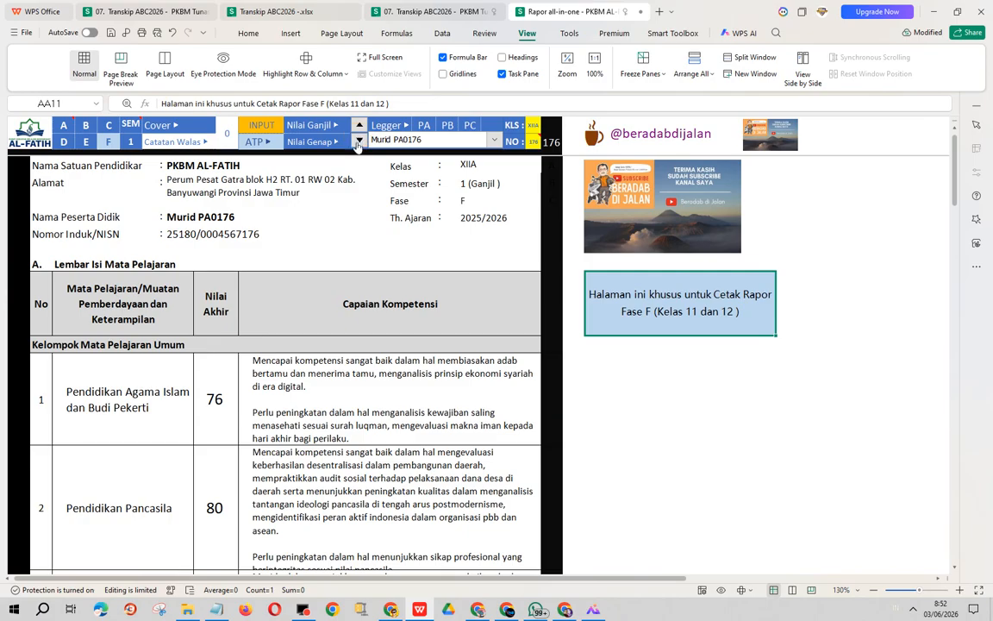
Enlarge the Pendidikan Agama Islam and Pendidikan Pancasila rows until their full competency descriptions fit.
scroll(349, 310, down, 1)
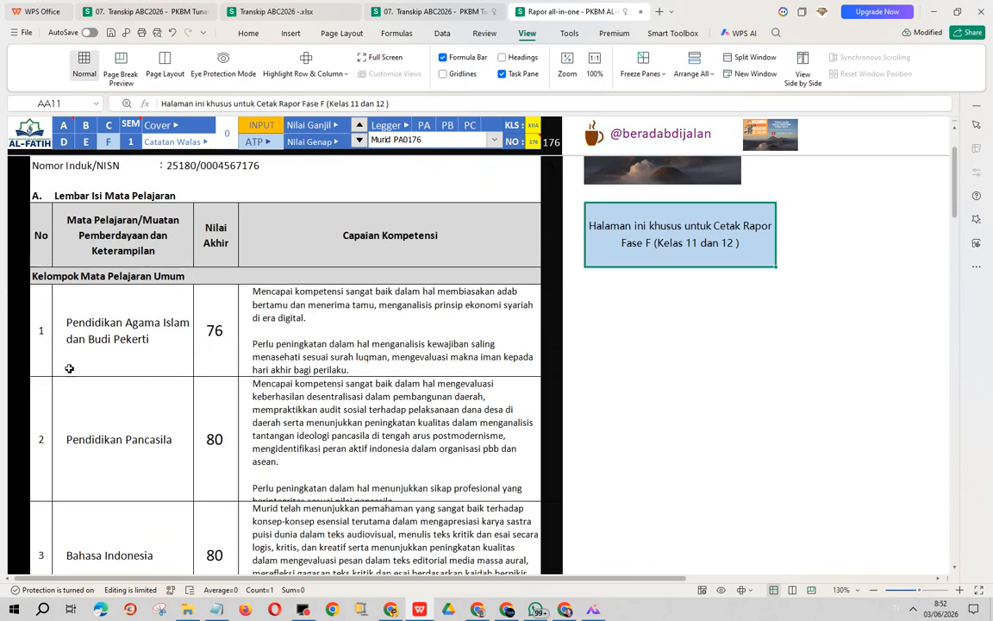
drag(5, 379, 5, 408)
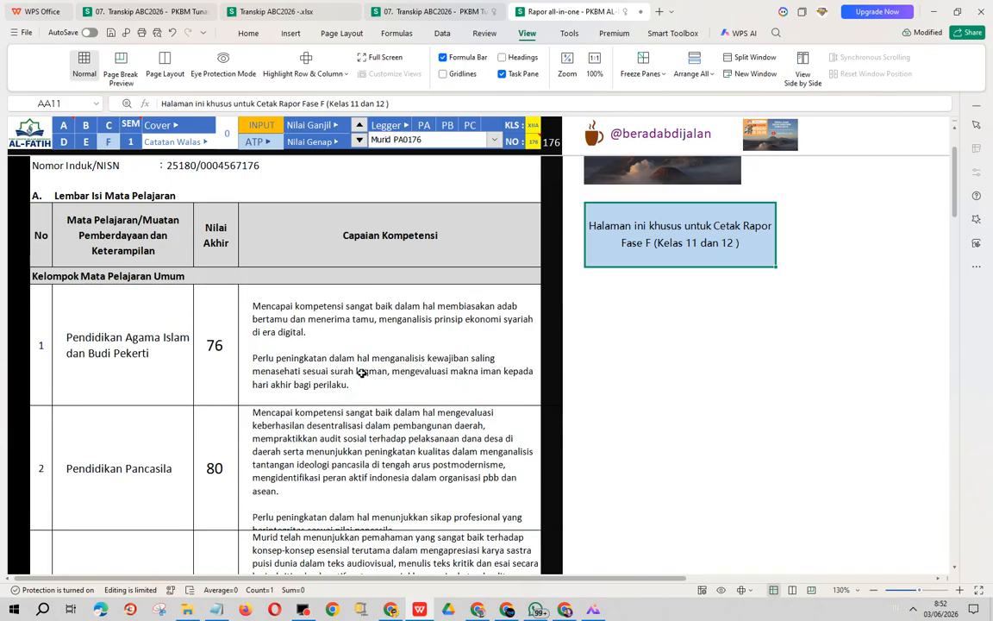
scroll(298, 377, down, 1)
click(325, 370)
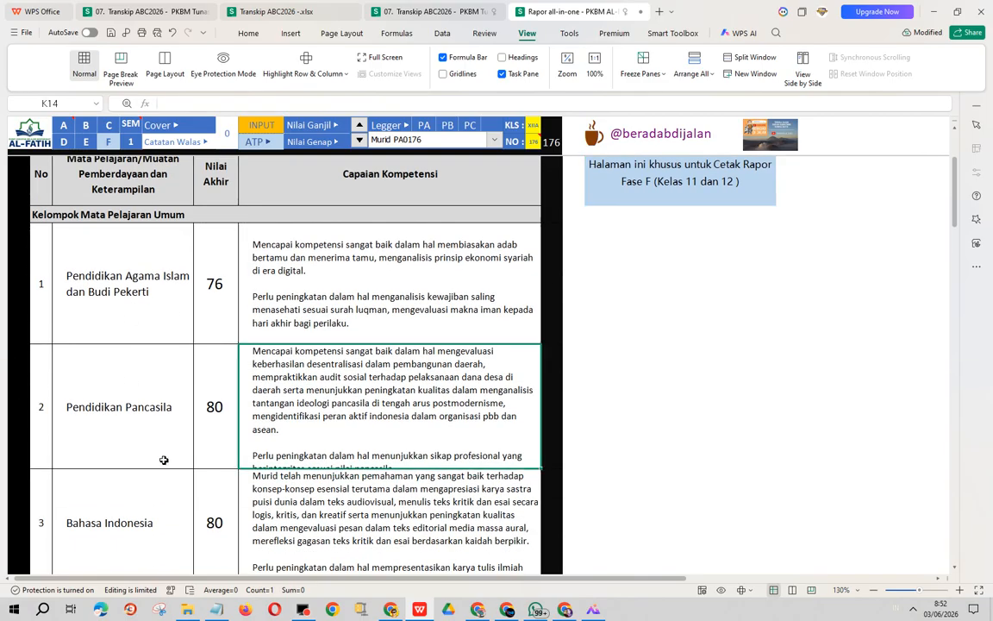
drag(6, 468, 6, 498)
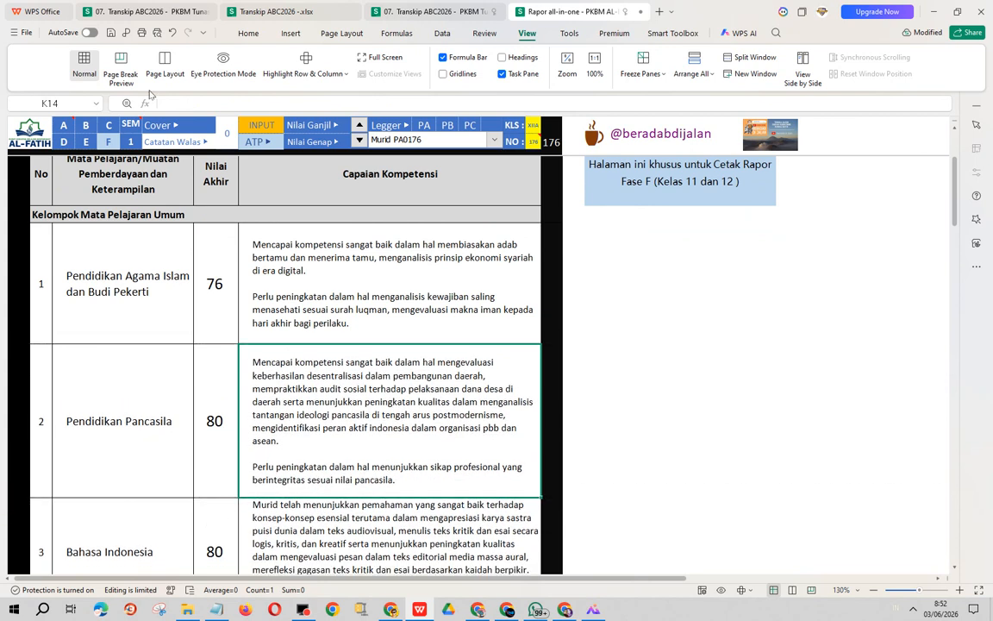
Check the report in print preview, then enlarge the Bahasa Indonesia row until its full competency description fits.
click(156, 32)
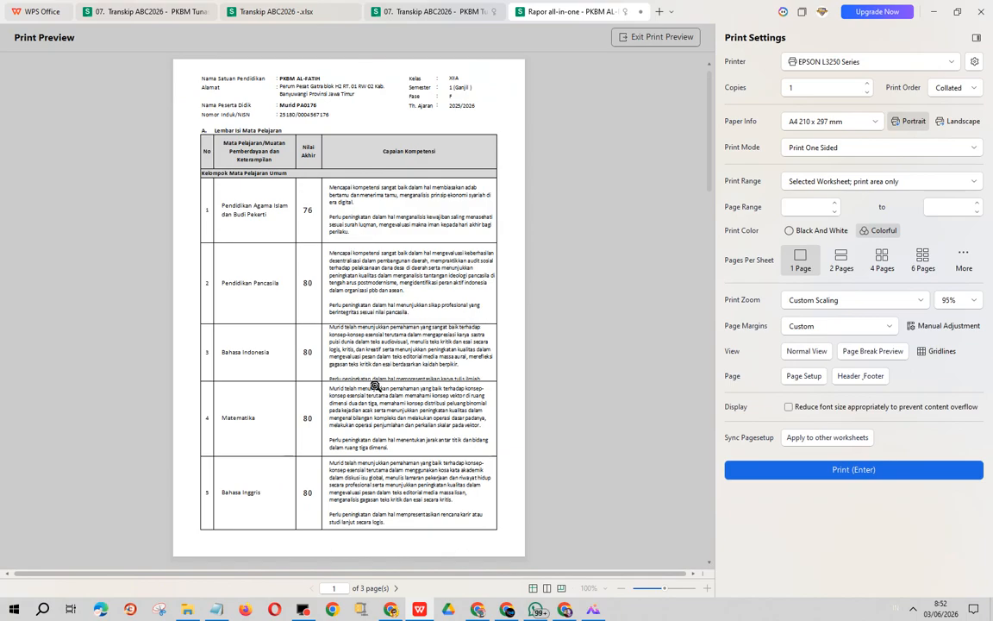
key(Escape)
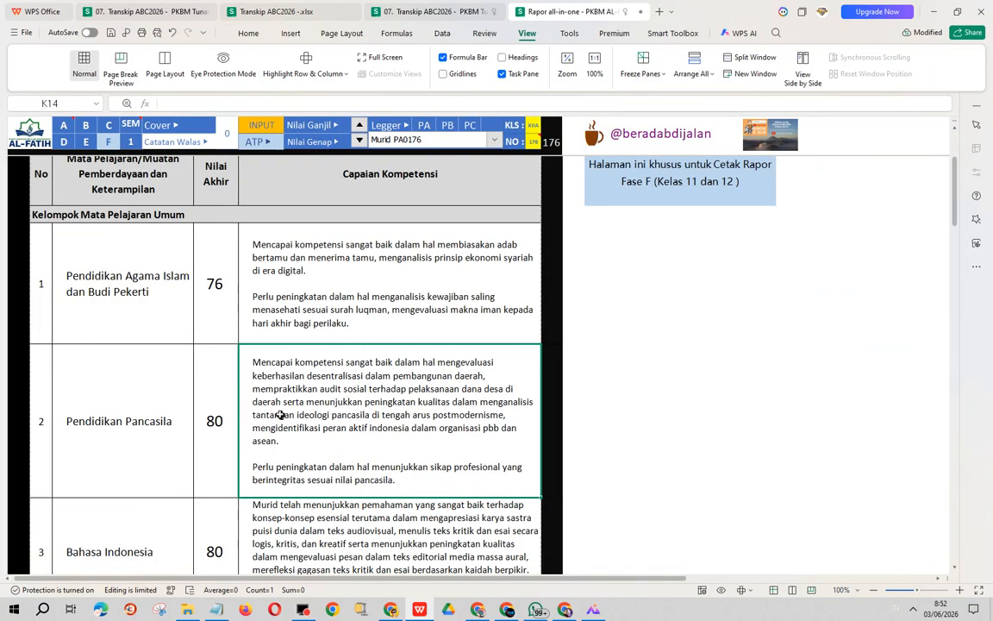
scroll(327, 427, down, 3)
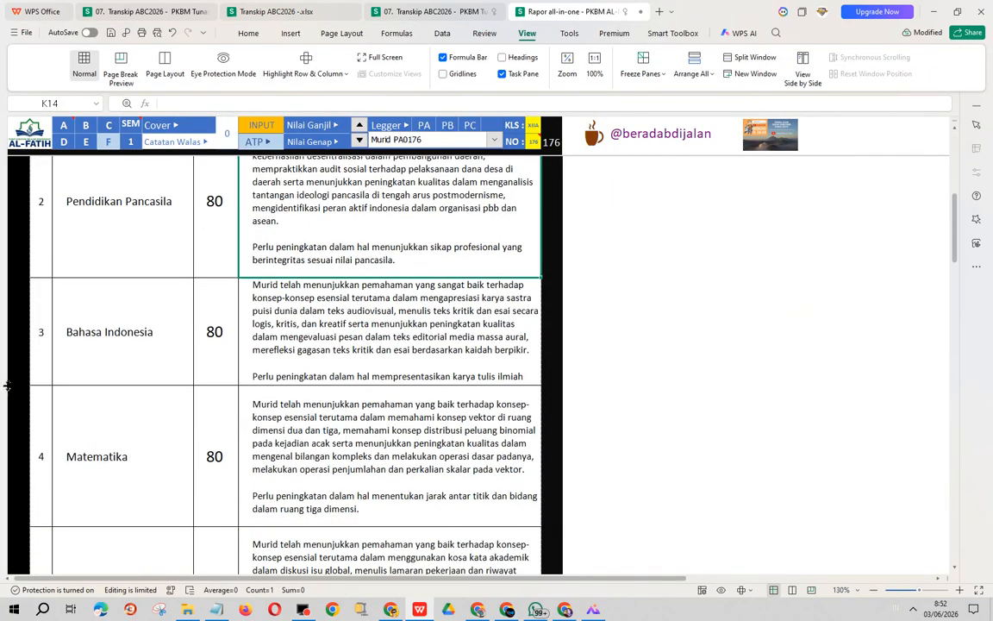
mouse_move(4, 386)
mouse_down()
mouse_move(5, 424)
mouse_move(5, 407)
mouse_up()
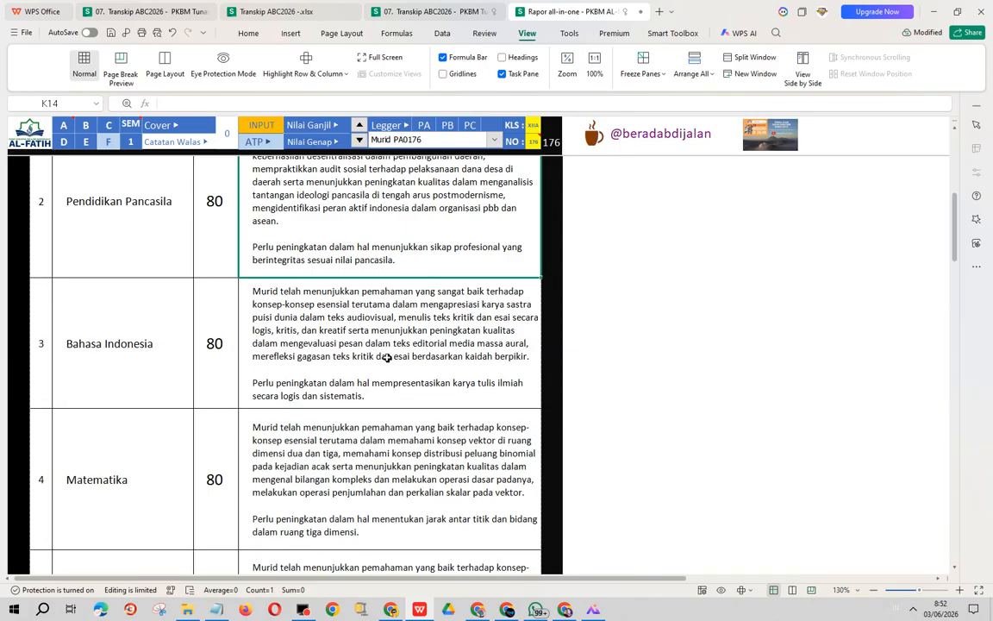
scroll(362, 284, up, 2)
scroll(341, 285, up, 2)
click(349, 324)
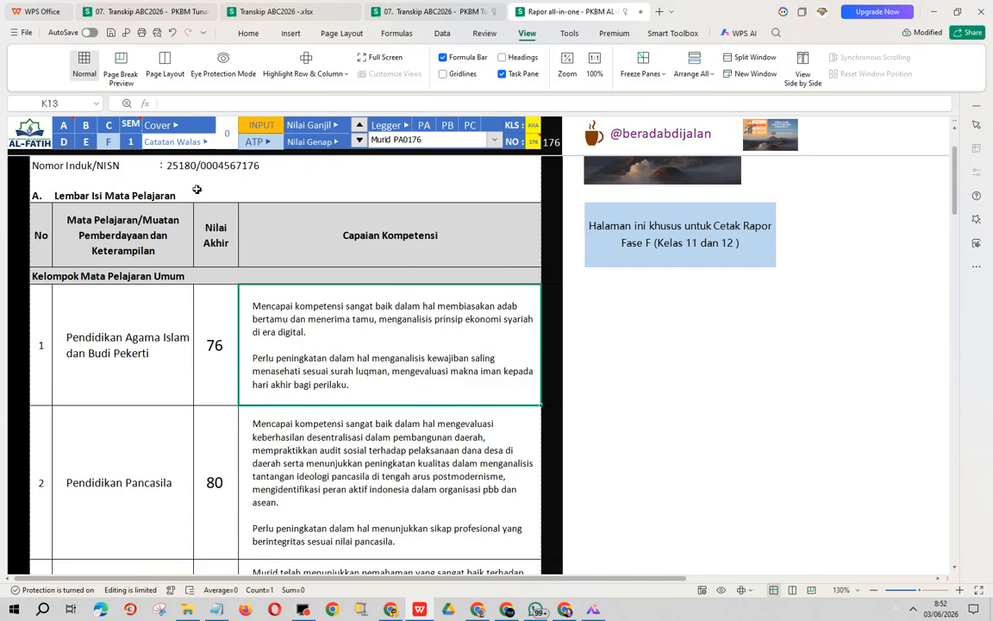
Return to the student dashboard and open the TP reference sheet from it.
click(25, 127)
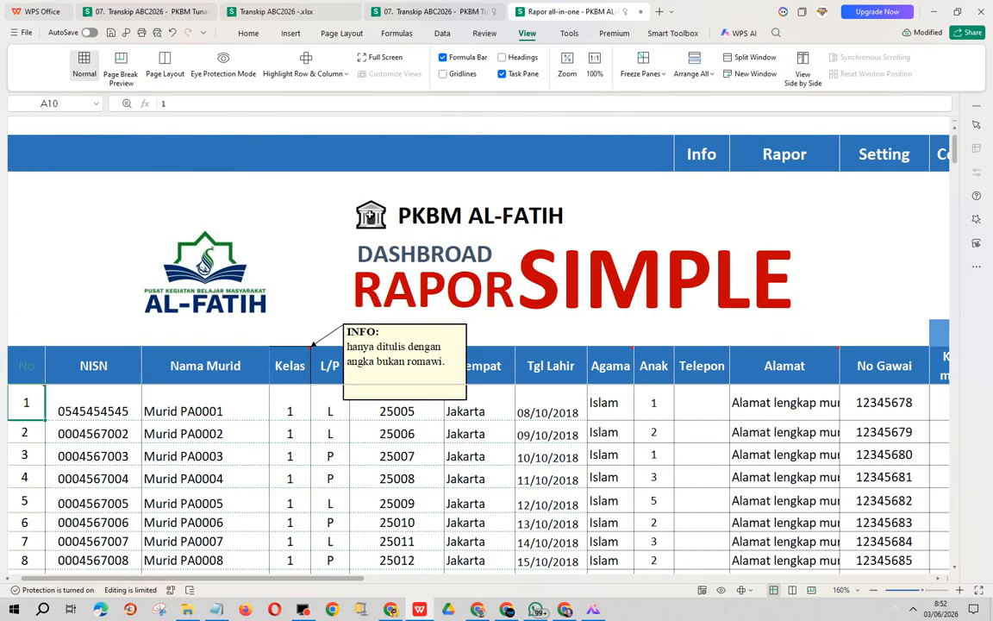
drag(333, 575, 521, 576)
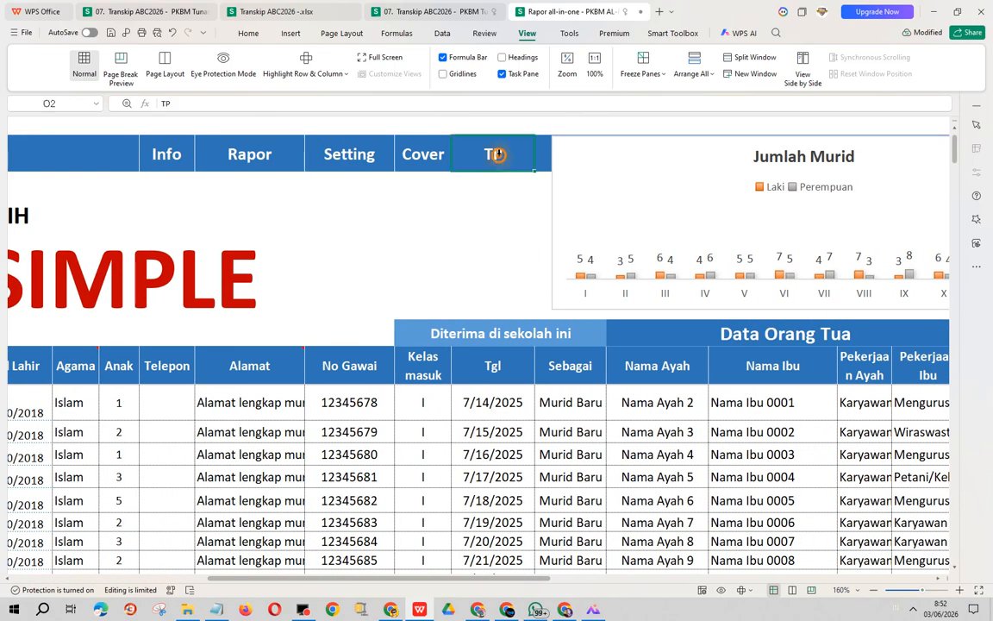
click(497, 157)
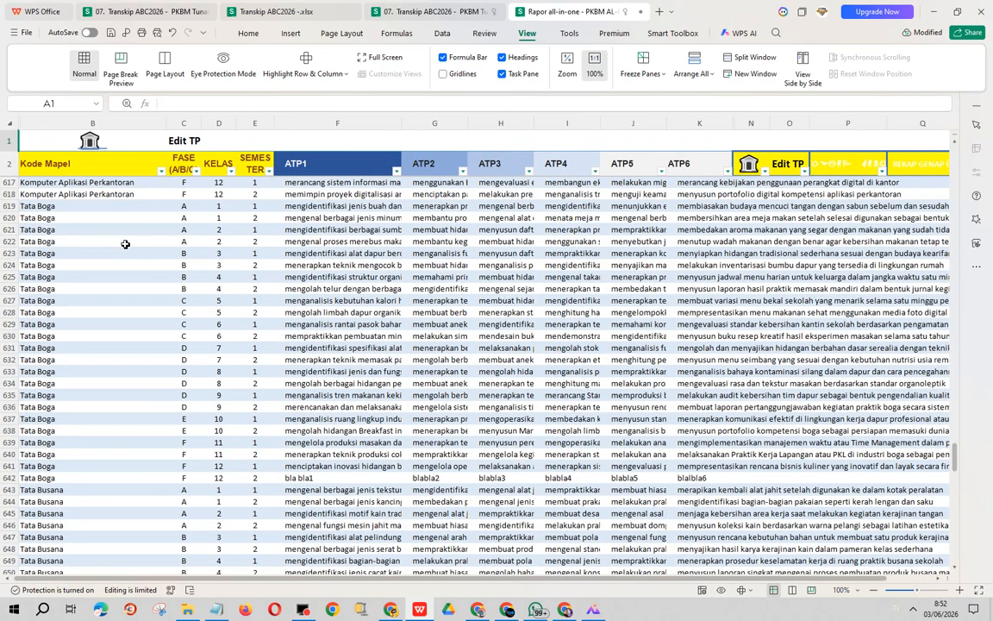
Go back to the start of the TP list and select the Pendidikan Pancasila subject code in B5.
scroll(142, 228, up, 8)
scroll(201, 273, up, 16)
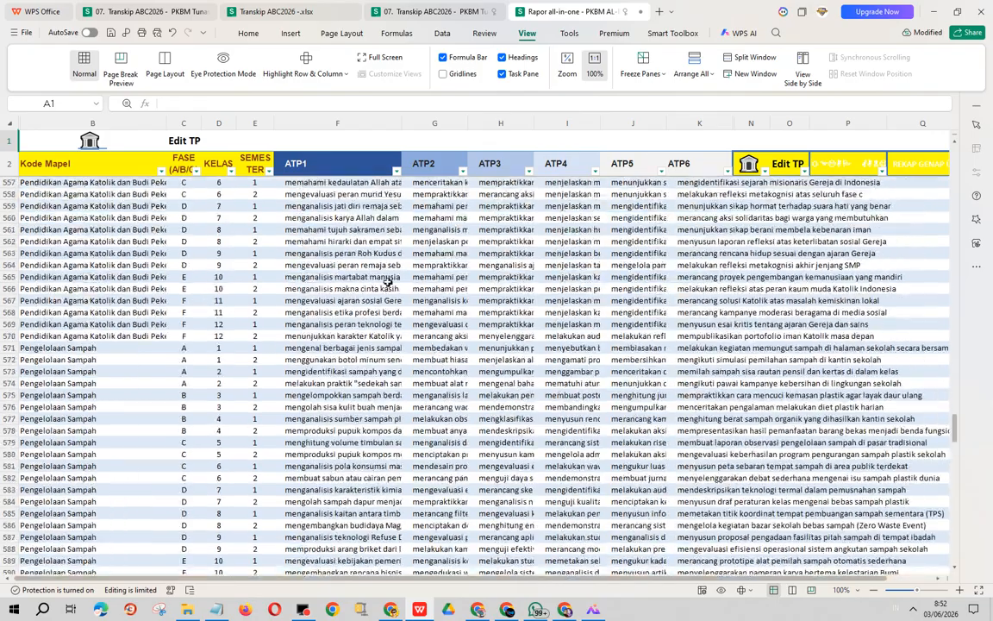
drag(954, 419, 959, 168)
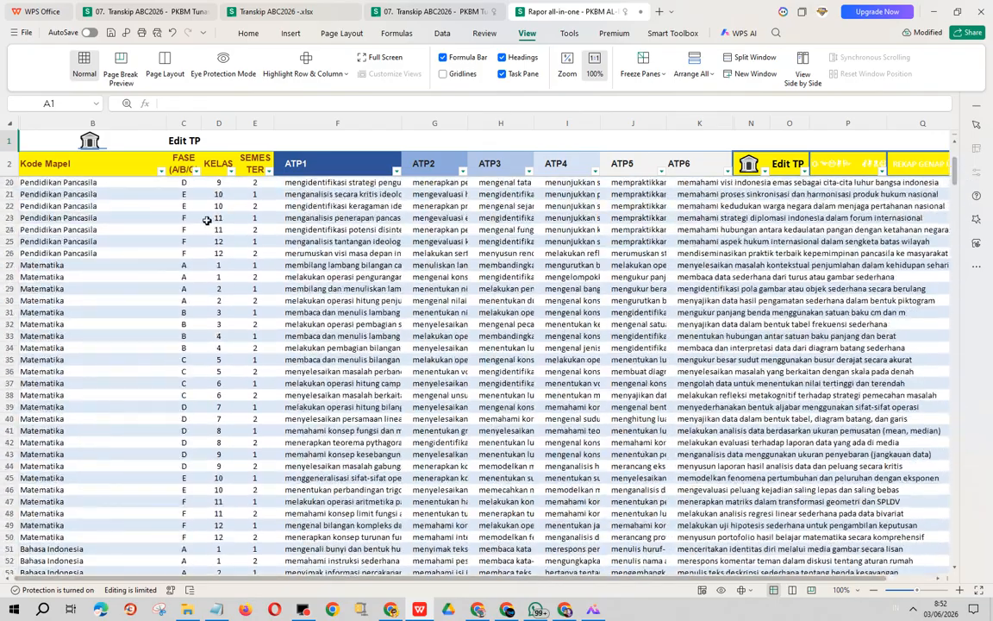
scroll(101, 207, up, 5)
click(86, 186)
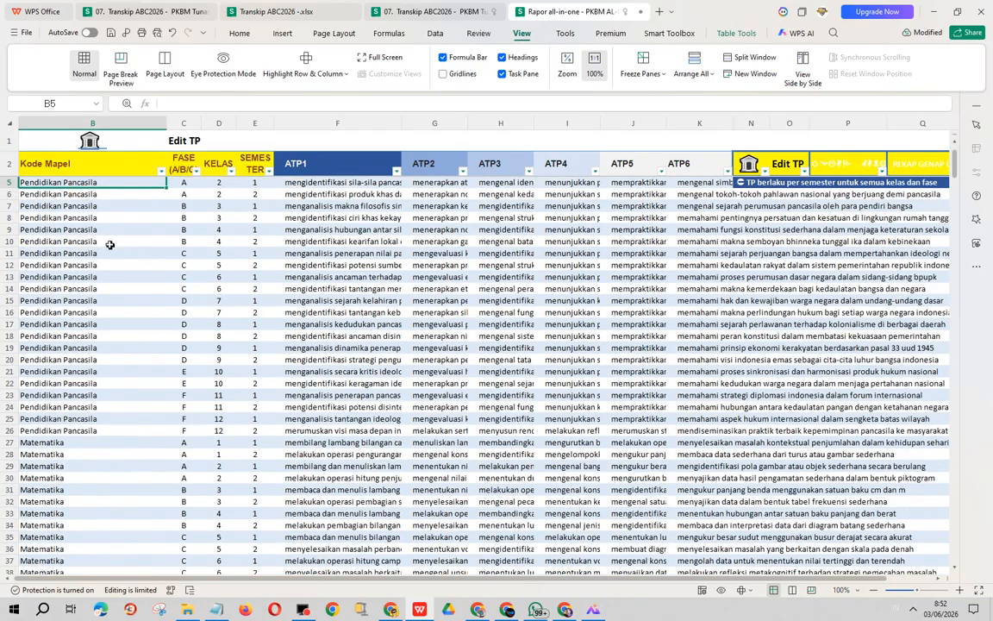
Review how the TP list is organised by subject, phase, class and semester, and read the sample Pendidikan Pancasila objectives.
scroll(86, 245, down, 6)
click(58, 229)
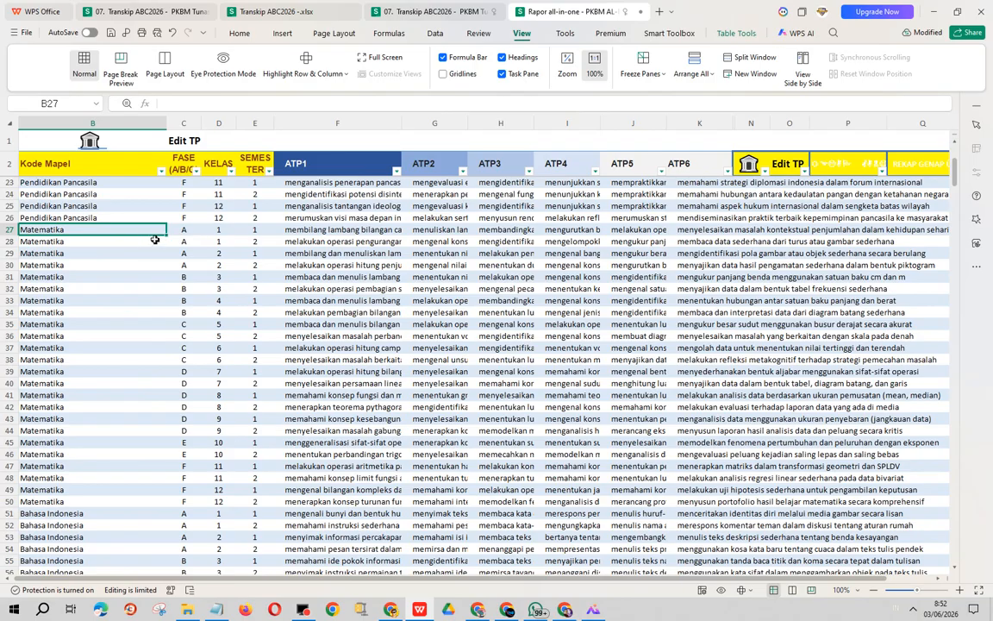
scroll(156, 237, up, 7)
drag(183, 183, 188, 453)
drag(218, 183, 218, 454)
drag(255, 183, 254, 459)
click(256, 379)
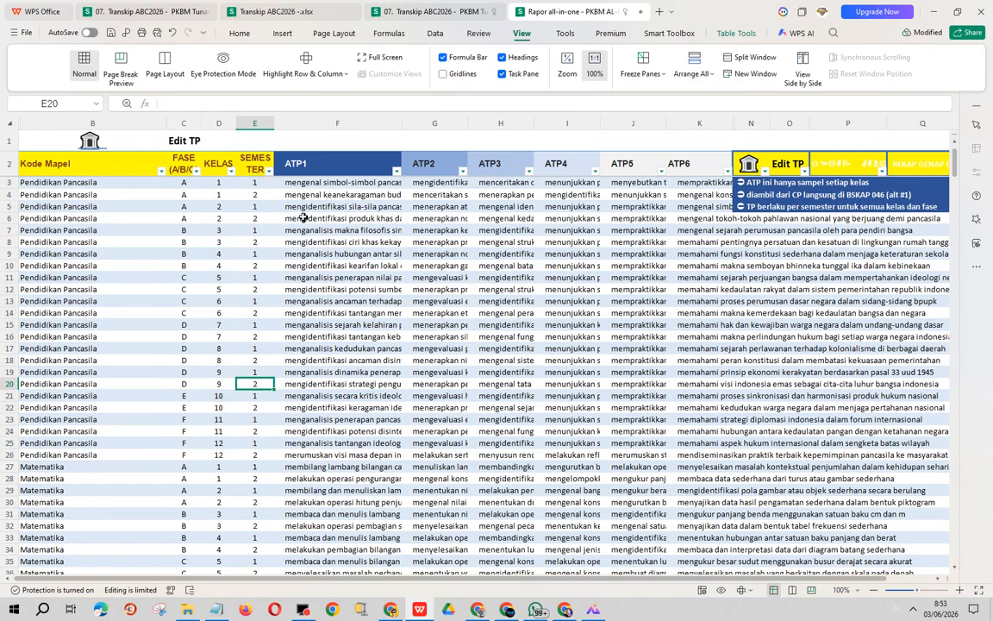
click(312, 184)
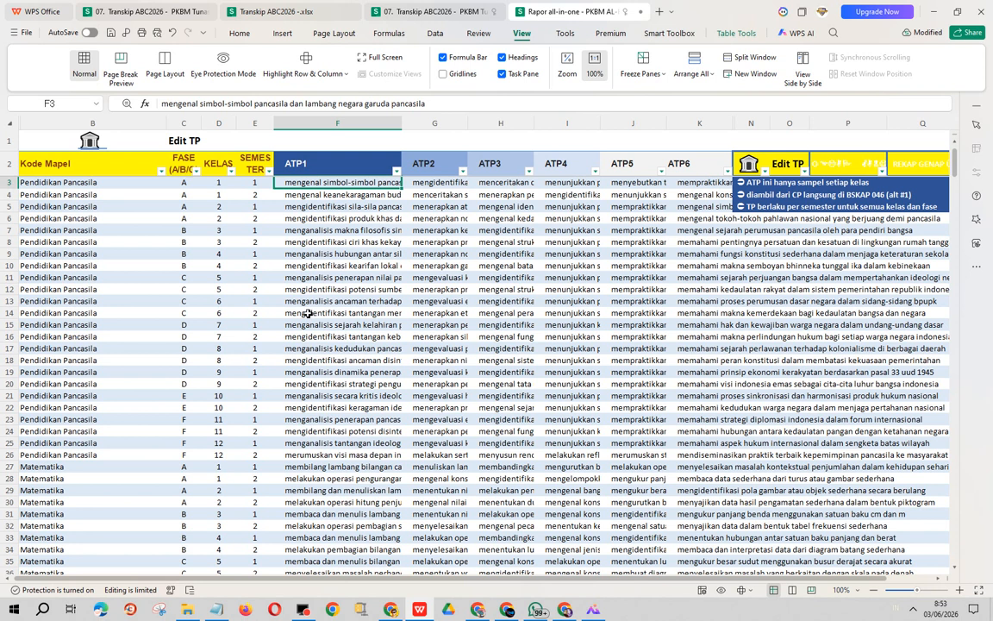
click(474, 218)
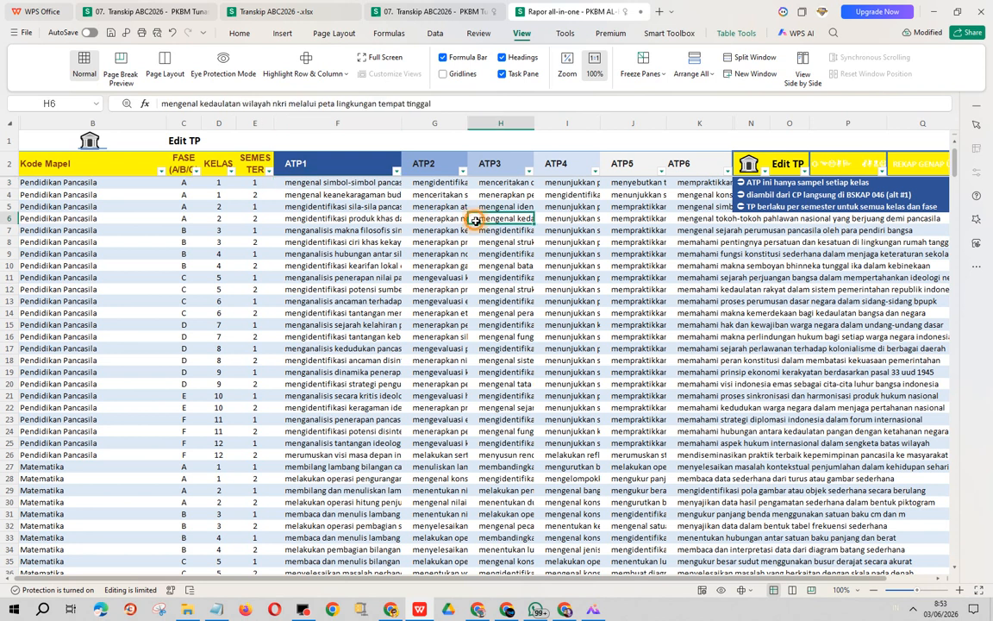
click(309, 184)
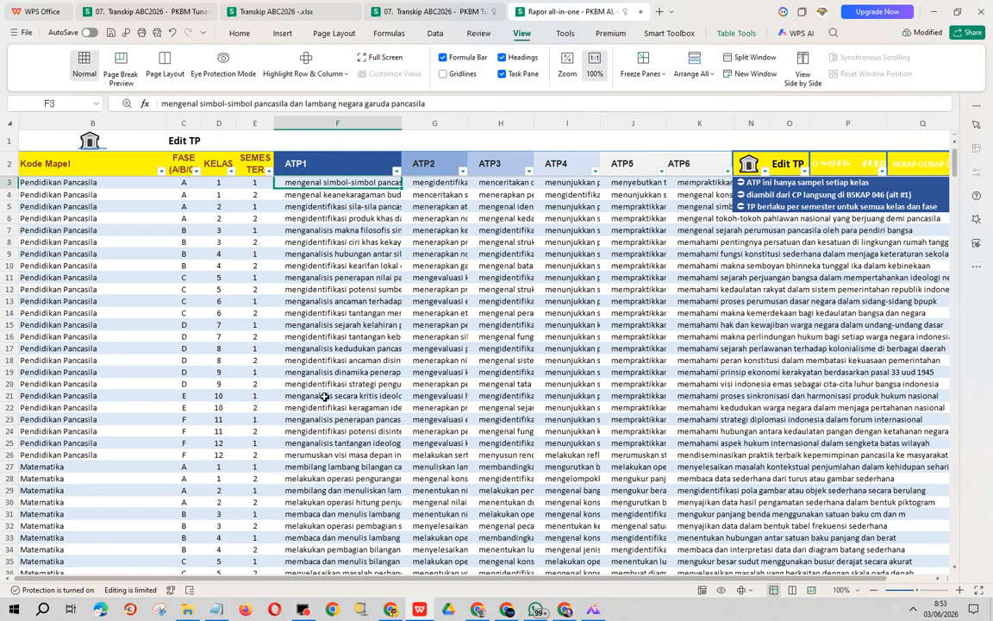
Clear the ATP1 to ATP6 texts of Pendidikan Pancasila class 12, semester 2, in row 26.
click(219, 454)
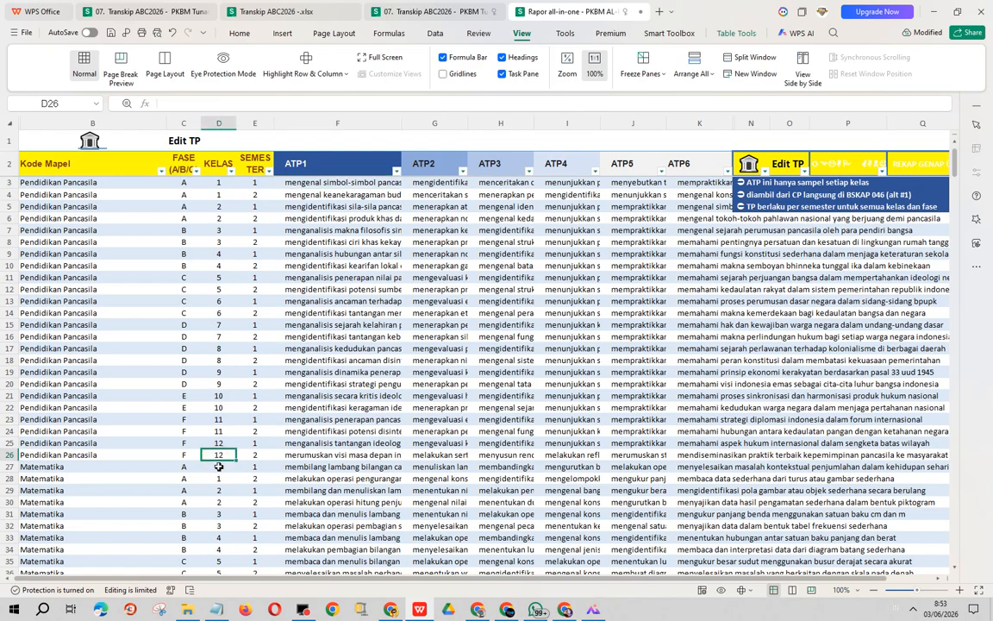
ctrl+scroll(202, 484, up, 3)
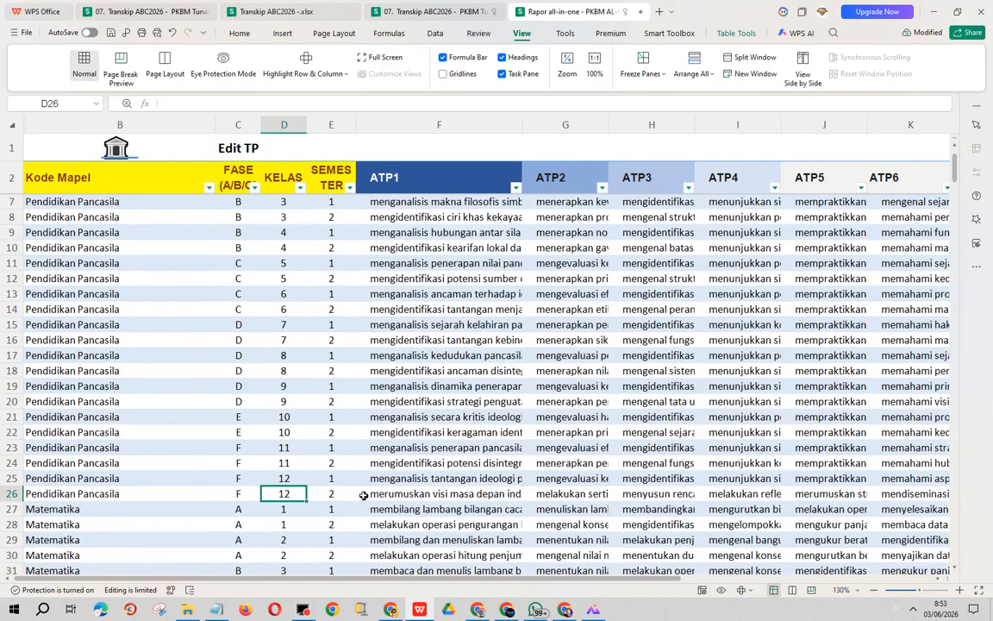
click(330, 495)
click(381, 494)
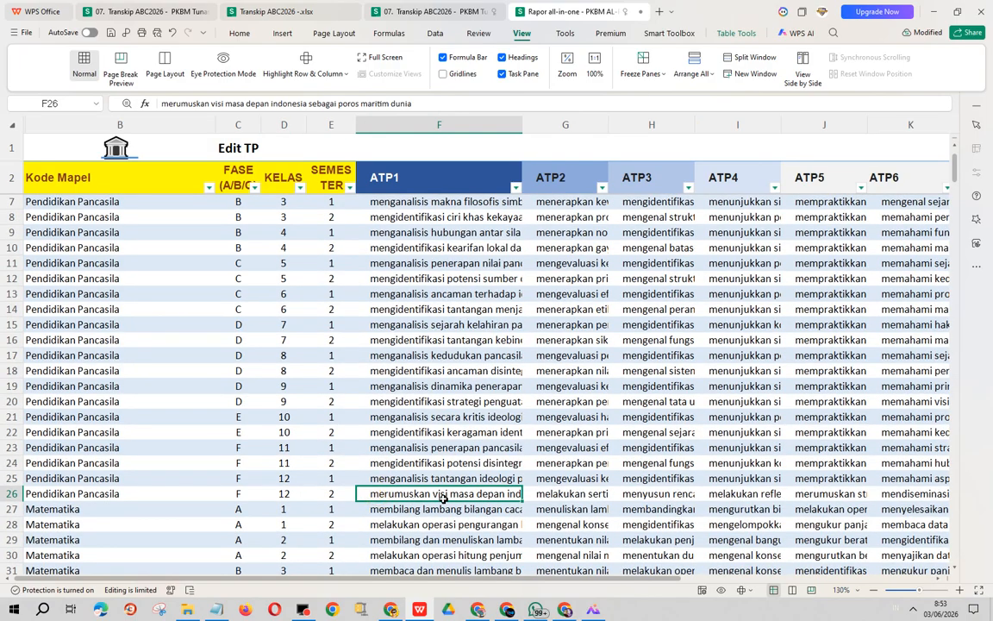
ctrl+scroll(447, 496, down, 2)
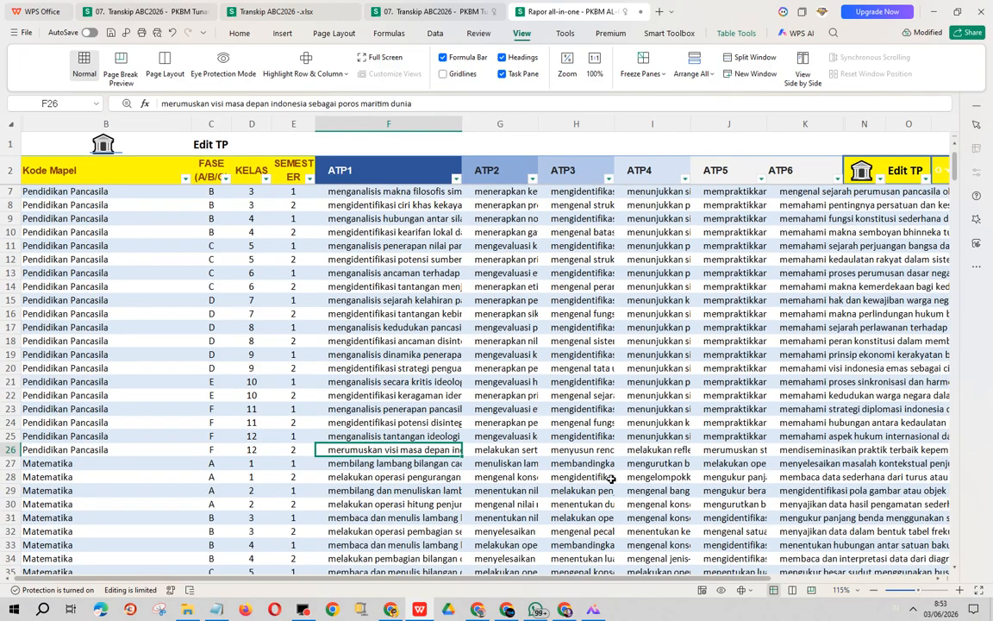
shift+click(841, 450)
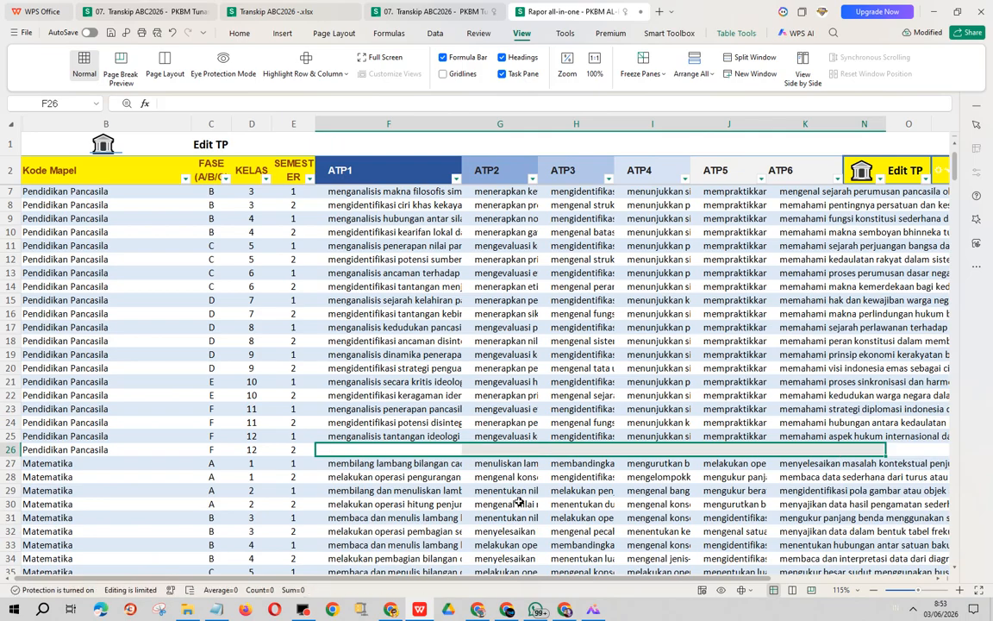
key(Delete)
Enter "TP 1 Pendidikan Pancasila Kelas 12" as the ATP1 text in F26.
click(408, 449)
text(TP 1)
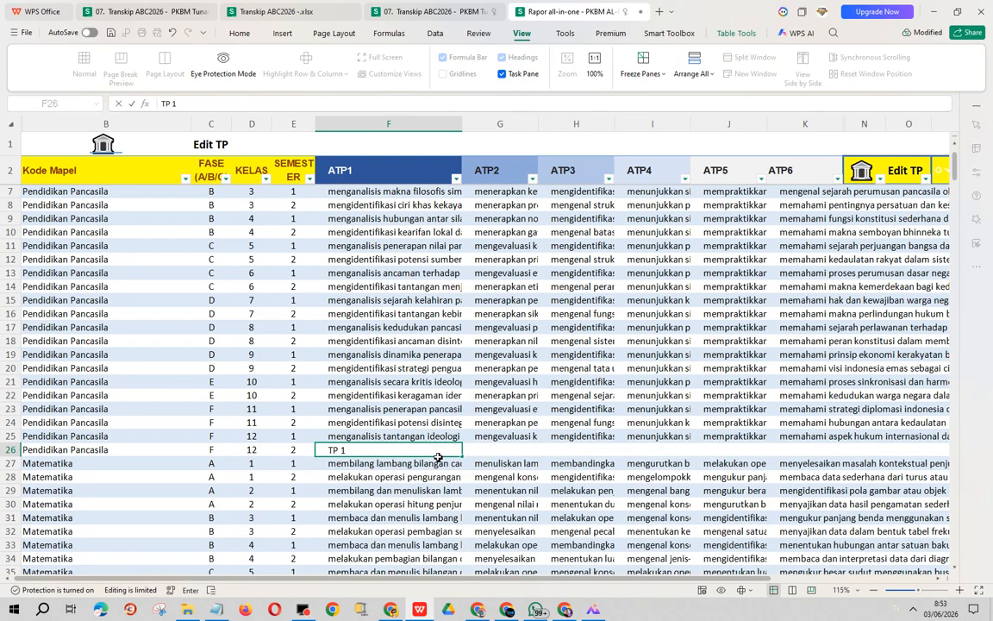
text( Pendidikan Pancasila Kelas 12)
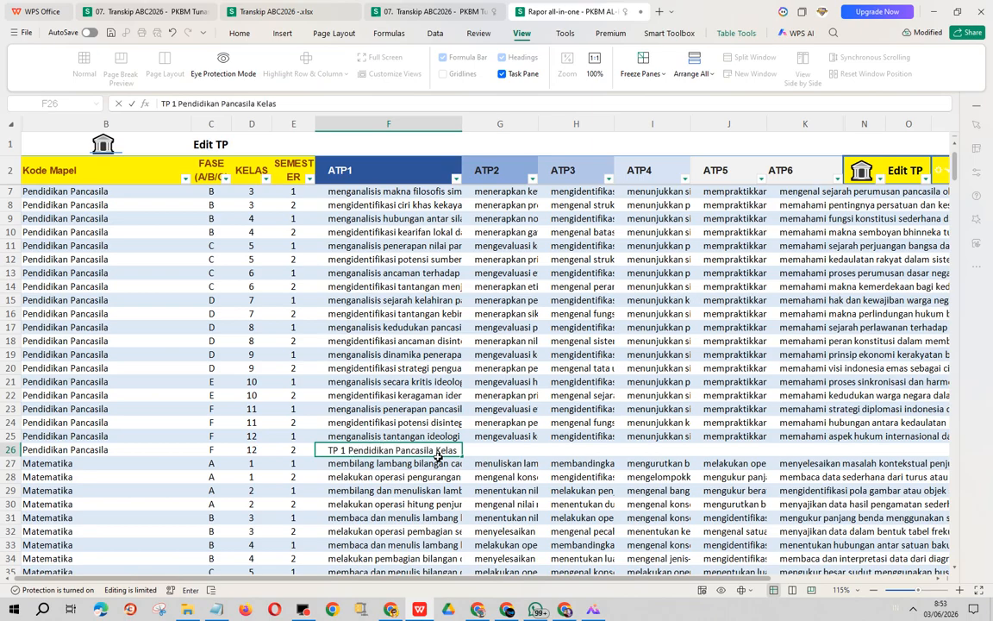
Copy the ATP1 text in F26 into the ATP2 to ATP6 cells of the same row.
click(414, 449)
key(ctrl+c)
click(500, 450)
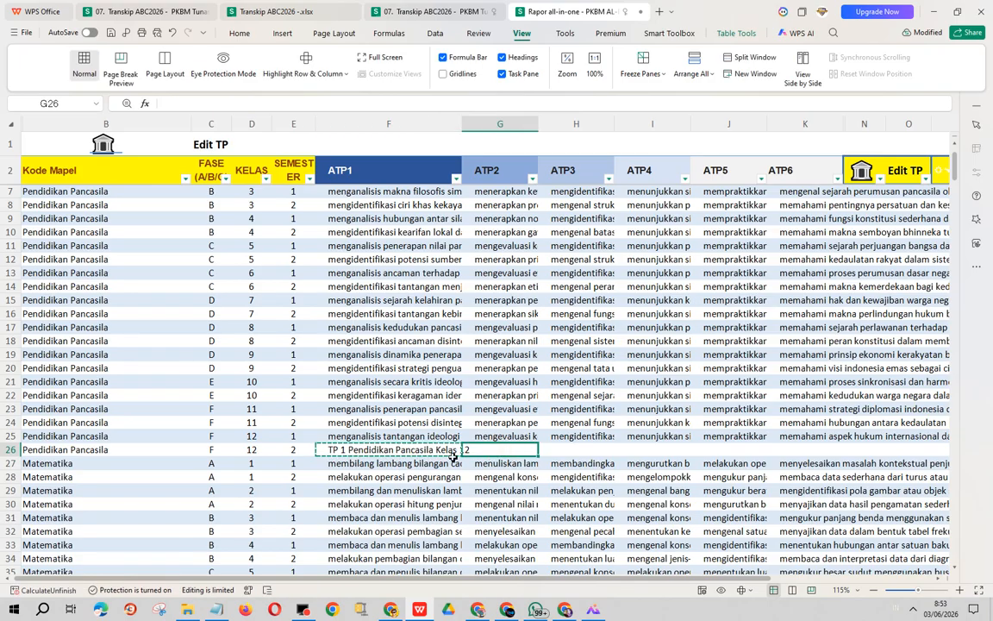
click(356, 450)
click(505, 453)
key(ctrl+v)
click(576, 450)
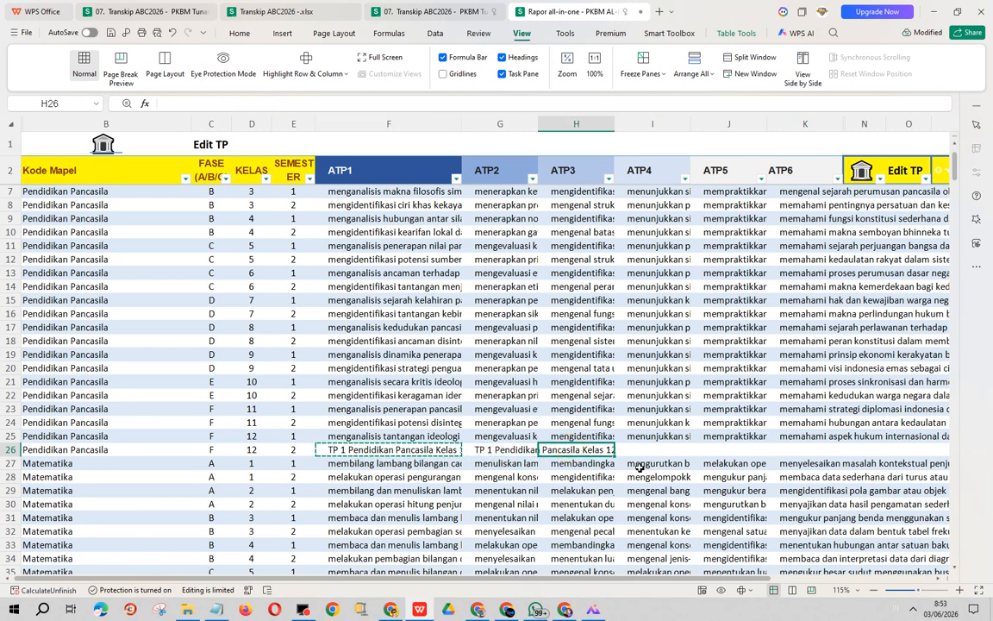
key(ctrl+v)
click(675, 449)
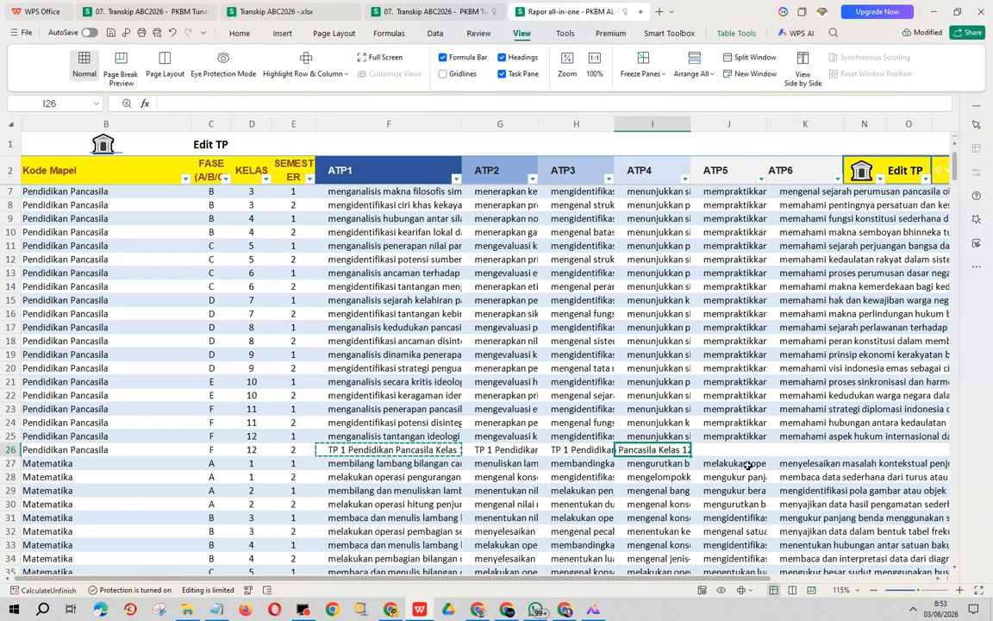
key(ctrl+v)
click(731, 450)
click(810, 449)
key(ctrl+v)
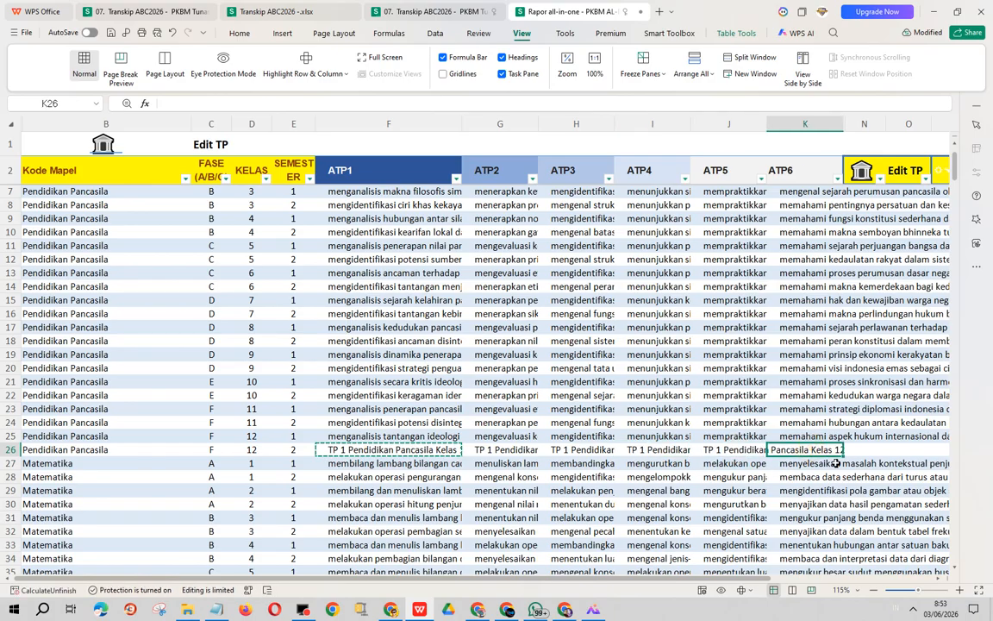
Change the number in the ATP2 text in G26 so it begins with TP 2.
click(496, 449)
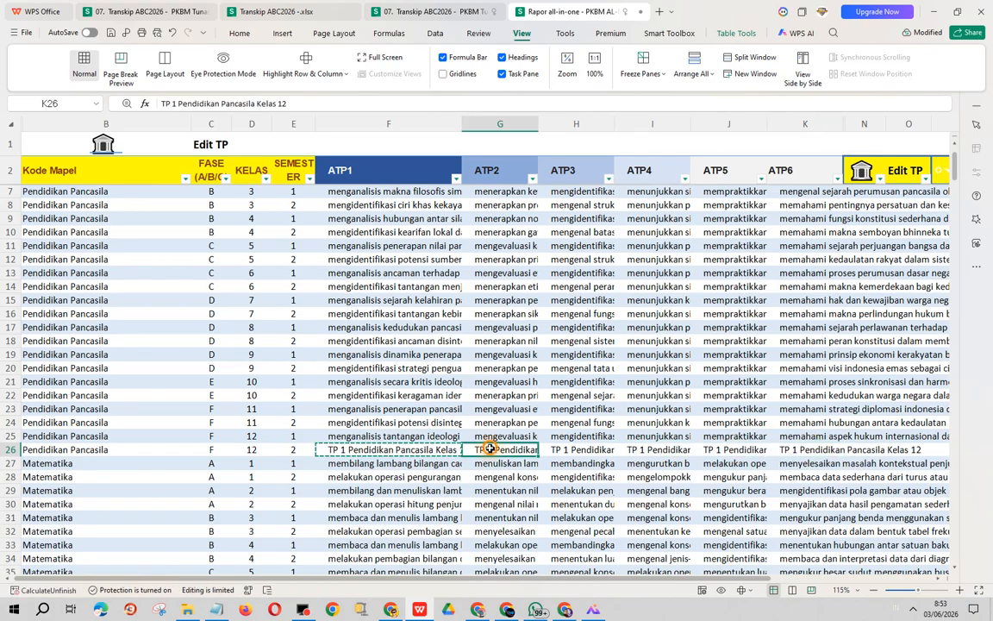
click(174, 104)
key(BackSpace)
text(2)
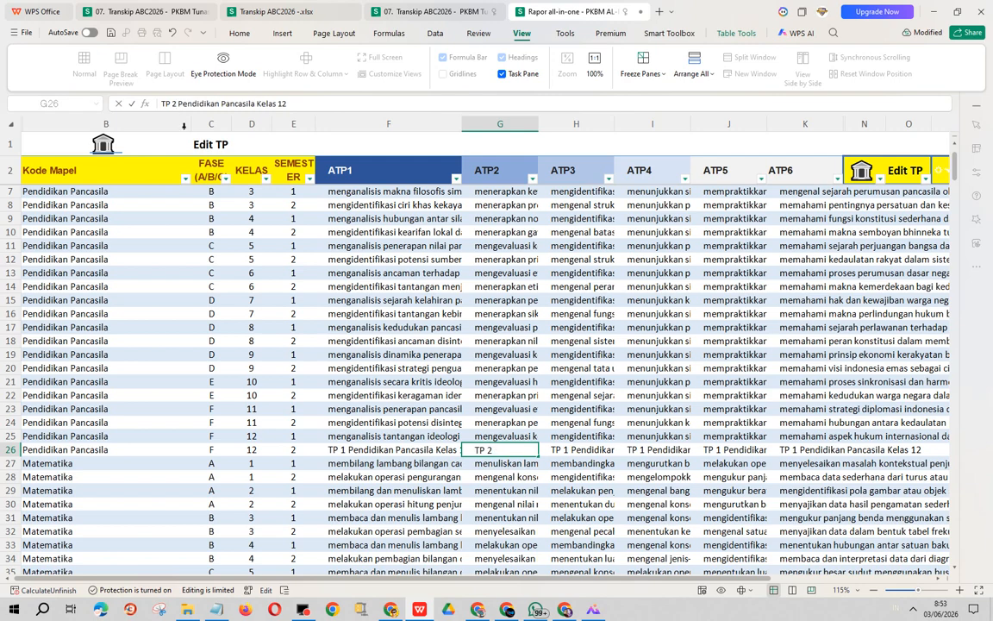
key(Return)
Change the number in the ATP3 text in H26 so it begins with TP 3.
click(558, 462)
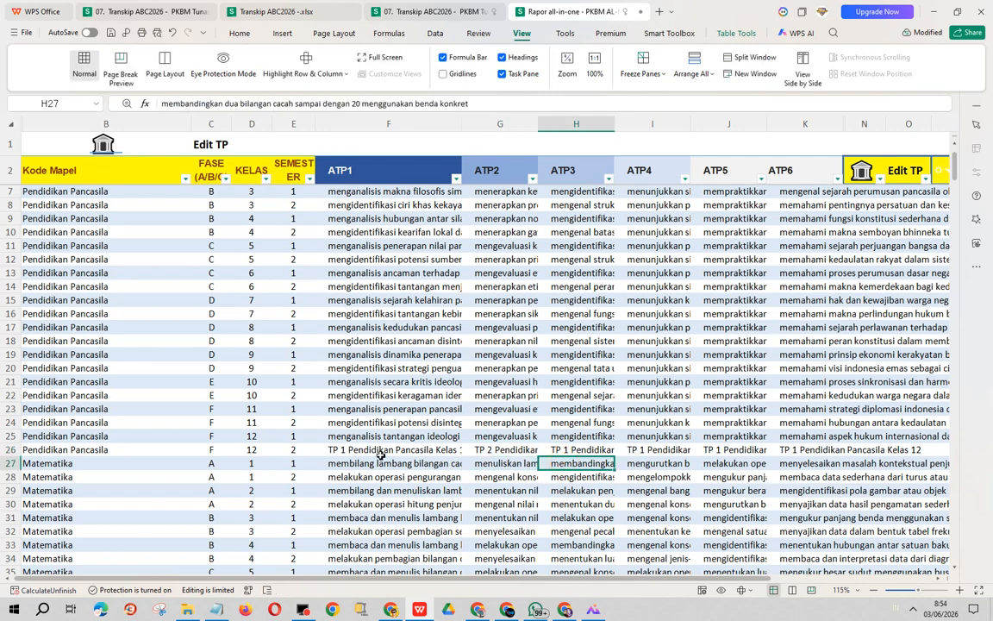
key(Up)
click(172, 103)
double_click(172, 104)
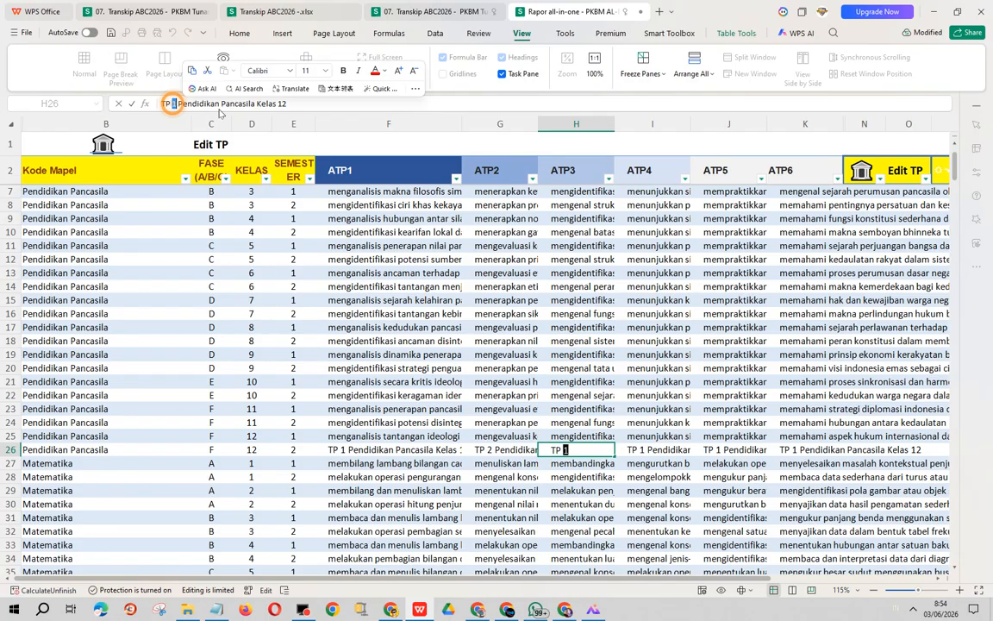
text(3)
key(Return)
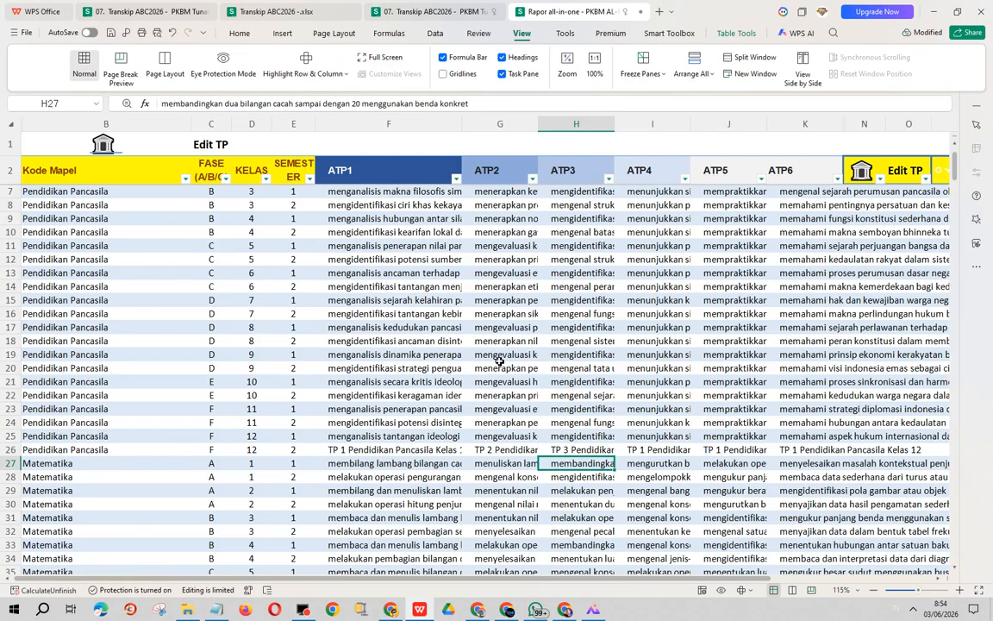
Fill the ATP3 text from H26 across the ATP4 to ATP6 cells and clear the surplus text in N26.
click(661, 449)
click(582, 440)
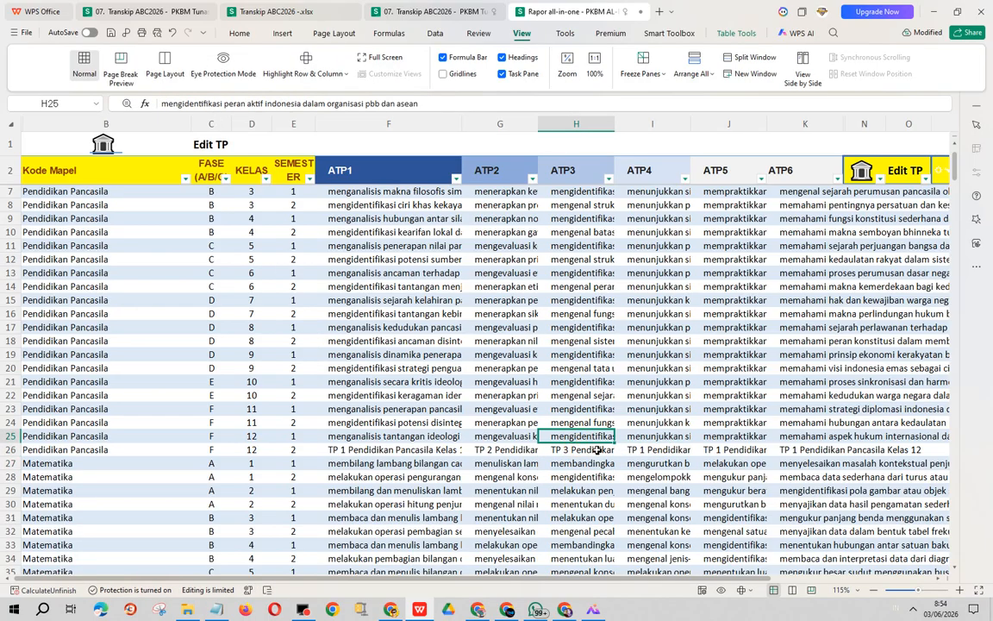
click(598, 448)
drag(616, 456, 883, 455)
click(852, 477)
click(865, 450)
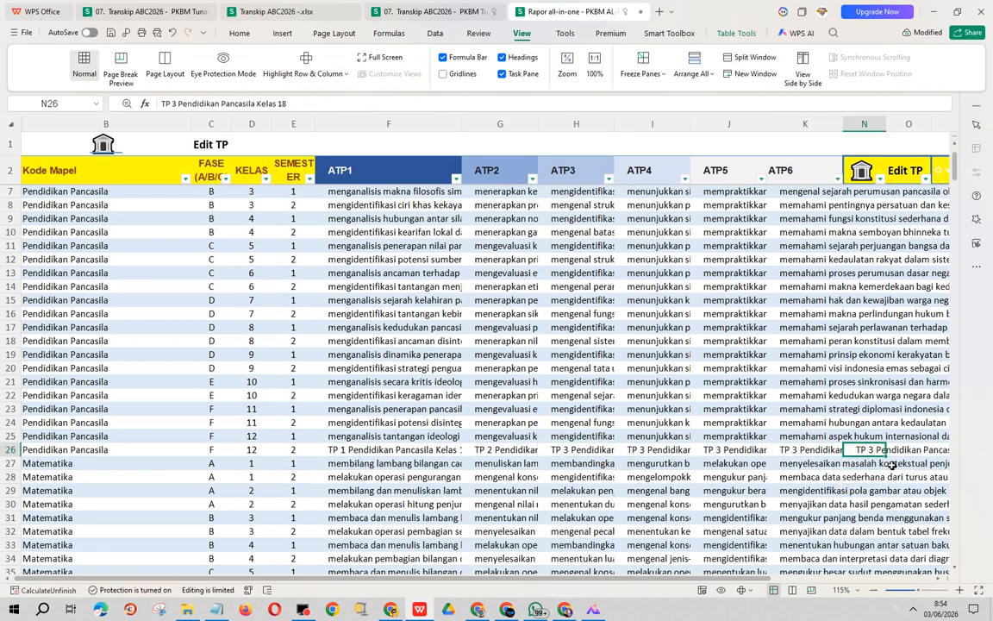
key(Delete)
Change the number in the ATP4 text in I26 so it begins with TP 4.
click(647, 452)
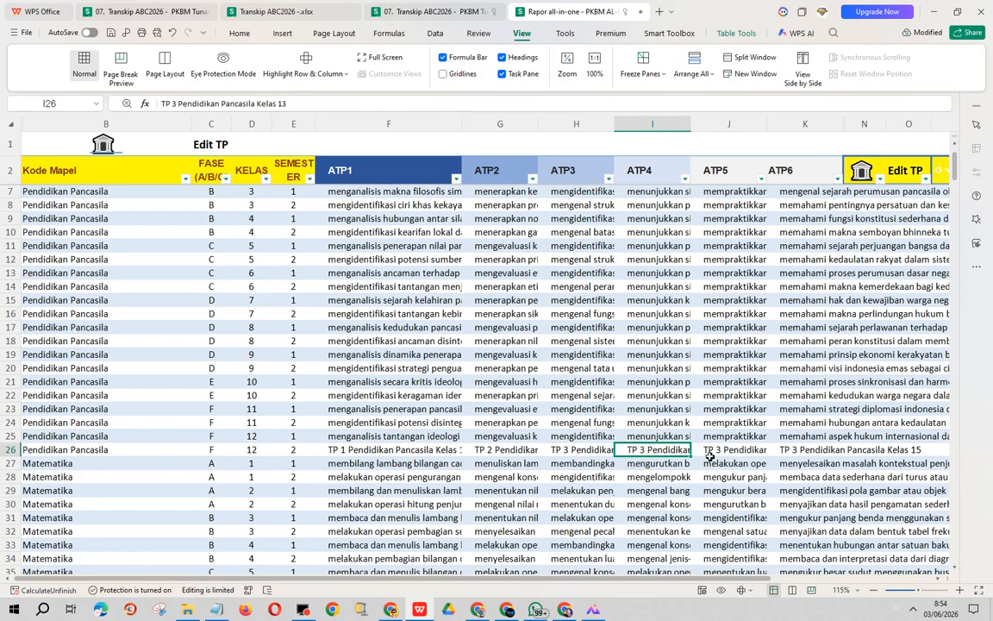
click(180, 107)
key(BackSpace)
text(4)
key(Return)
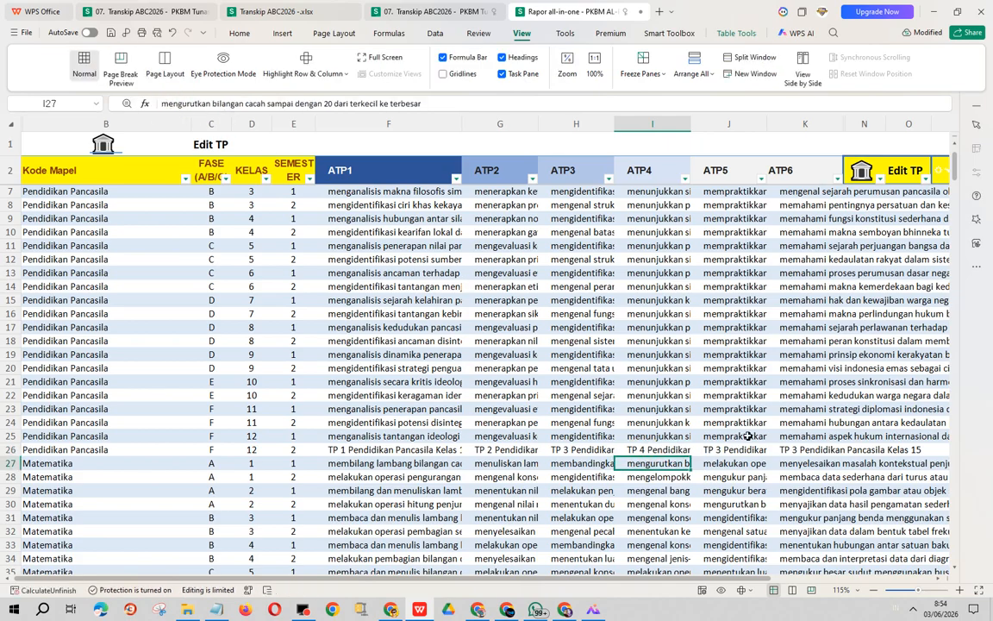
Change the number in the ATP5 text in J26 so it begins with TP 5.
click(728, 450)
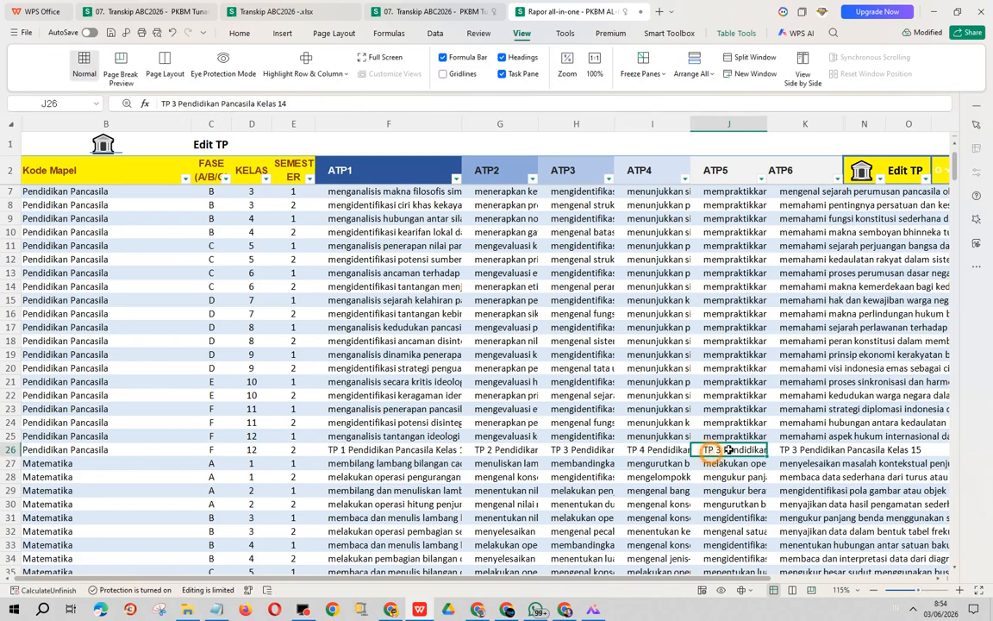
click(175, 104)
key(BackSpace)
text(5)
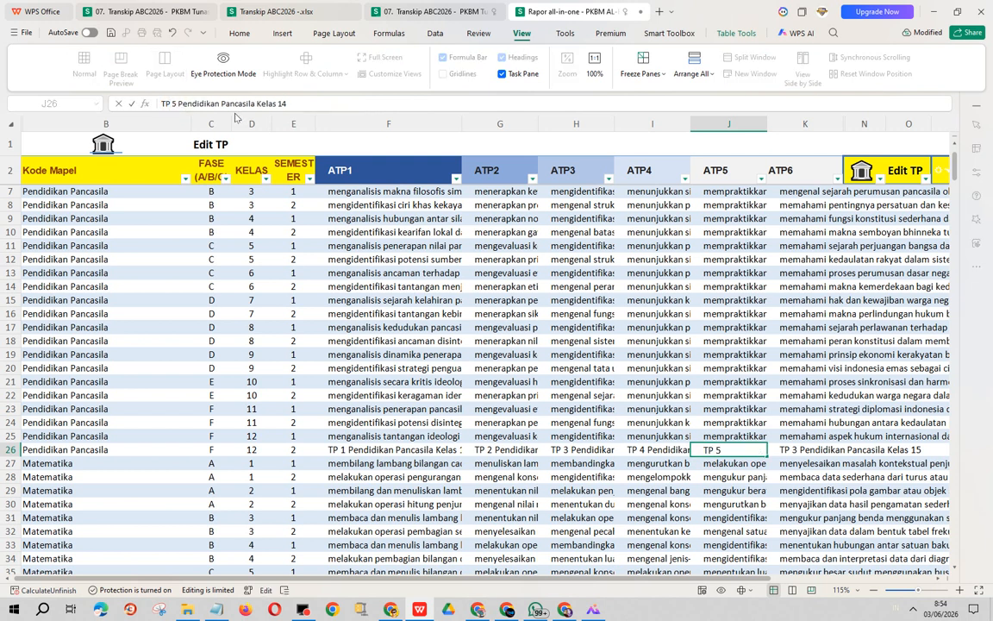
key(Return)
Change the number in the ATP6 text in K26 so it begins with TP 6.
click(841, 450)
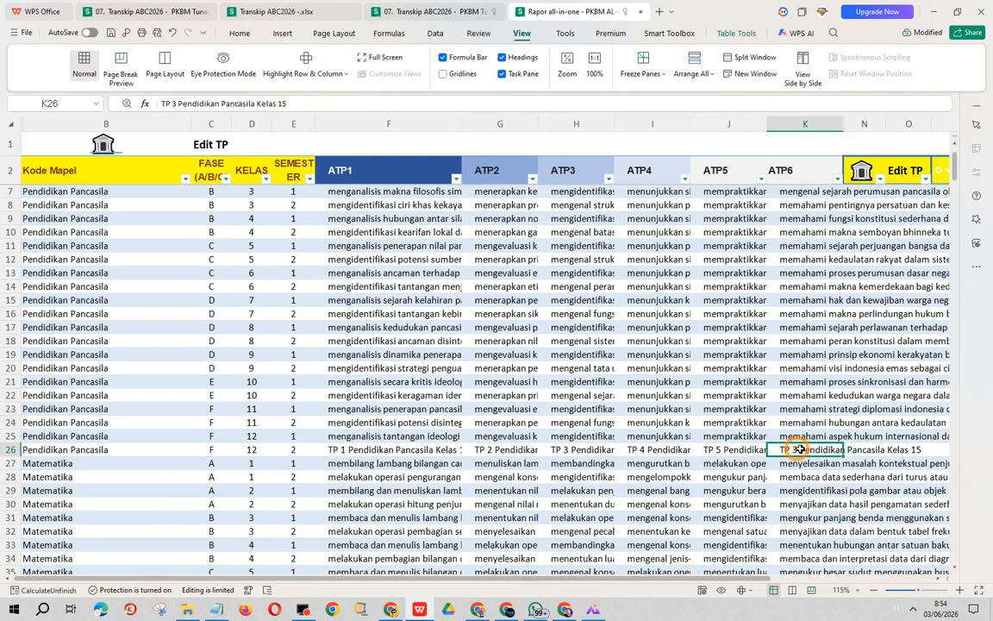
click(379, 231)
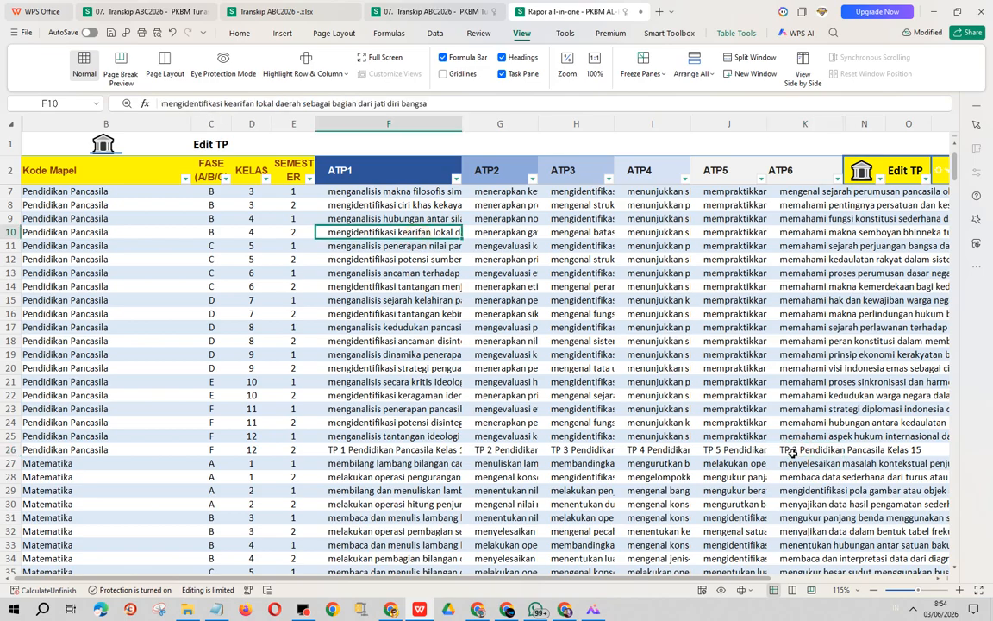
click(791, 450)
click(176, 103)
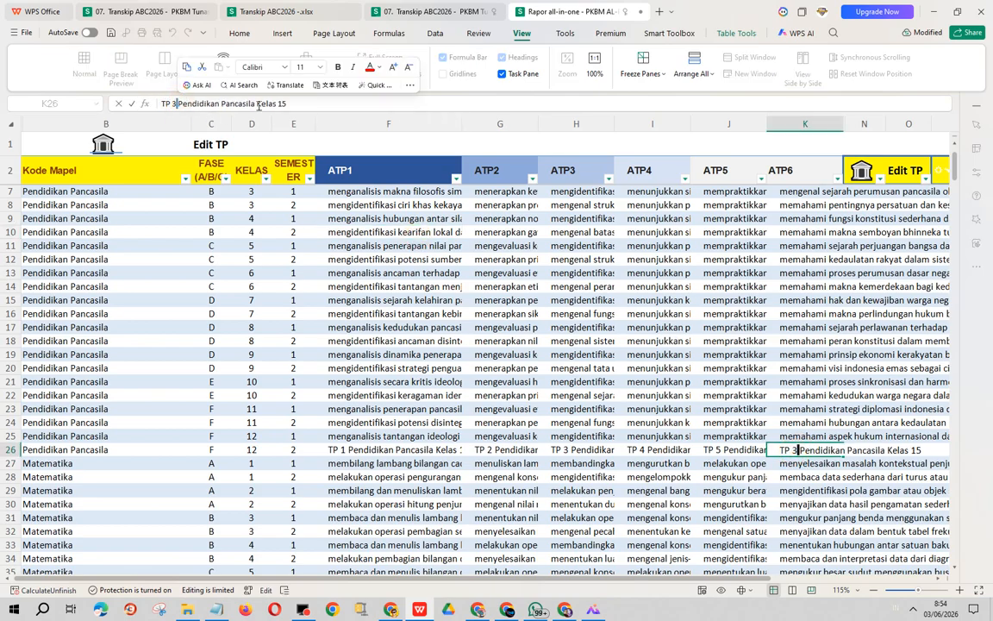
text(6)
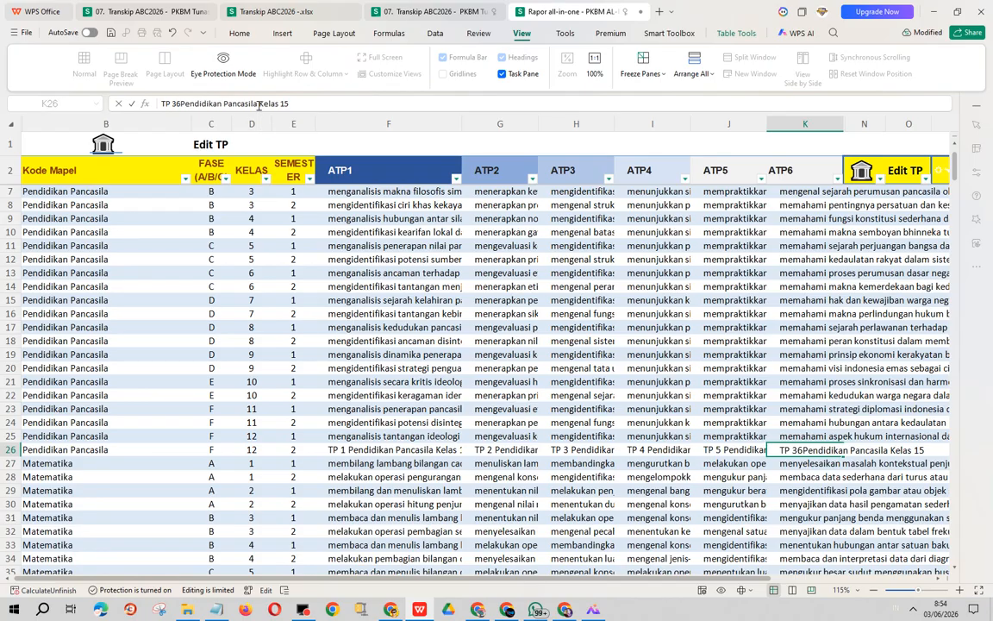
key(Return)
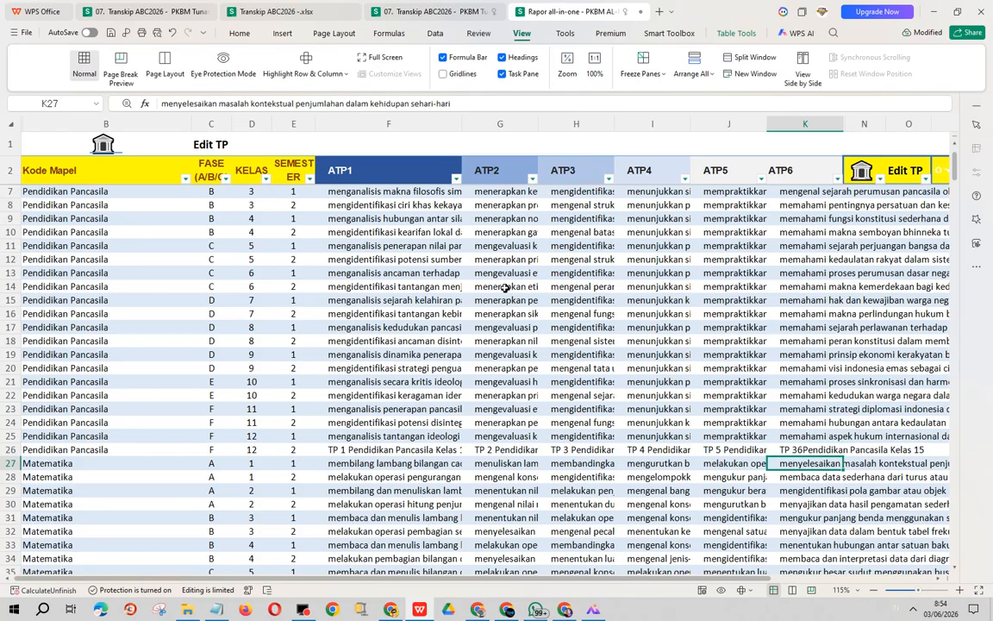
click(815, 449)
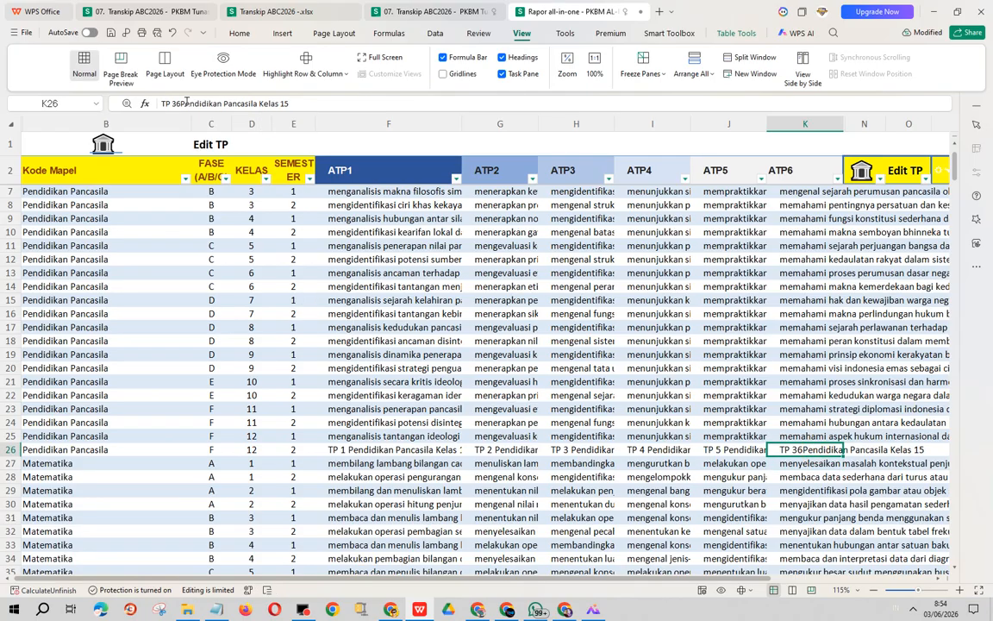
click(176, 103)
key(BackSpace)
key(Return)
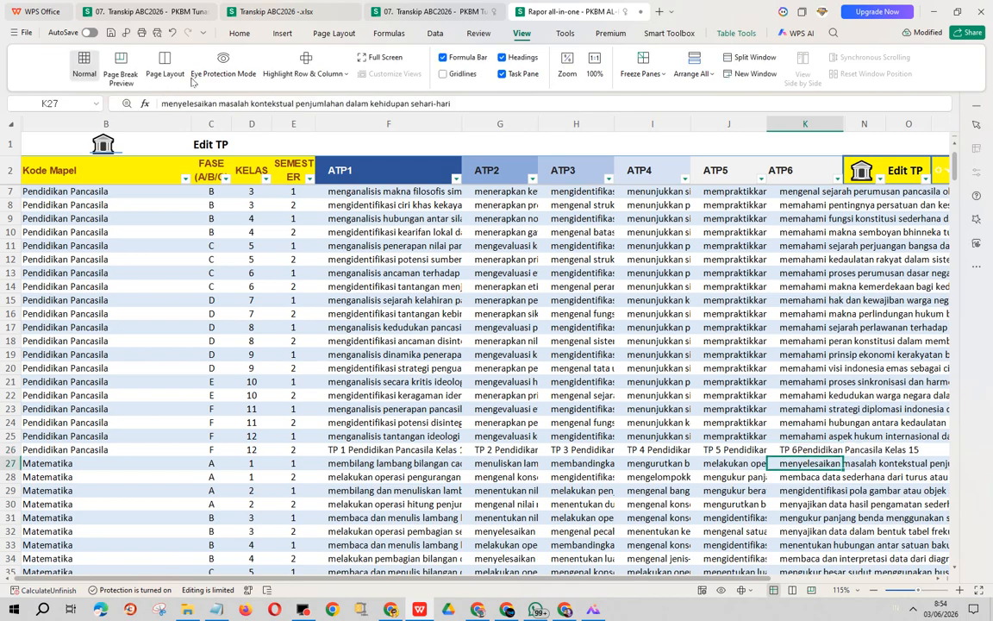
Leave the TP list and go to the Input Nilai grade entry sheet.
click(105, 146)
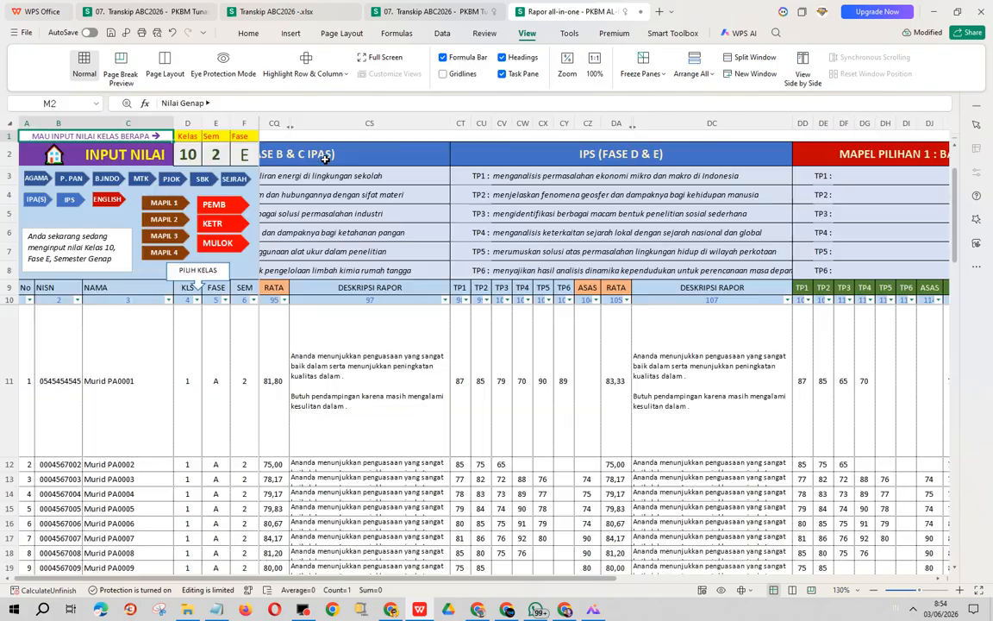
Filter the student list in the grade entry sheet by the KLS column to show only class 12.
click(325, 161)
click(401, 369)
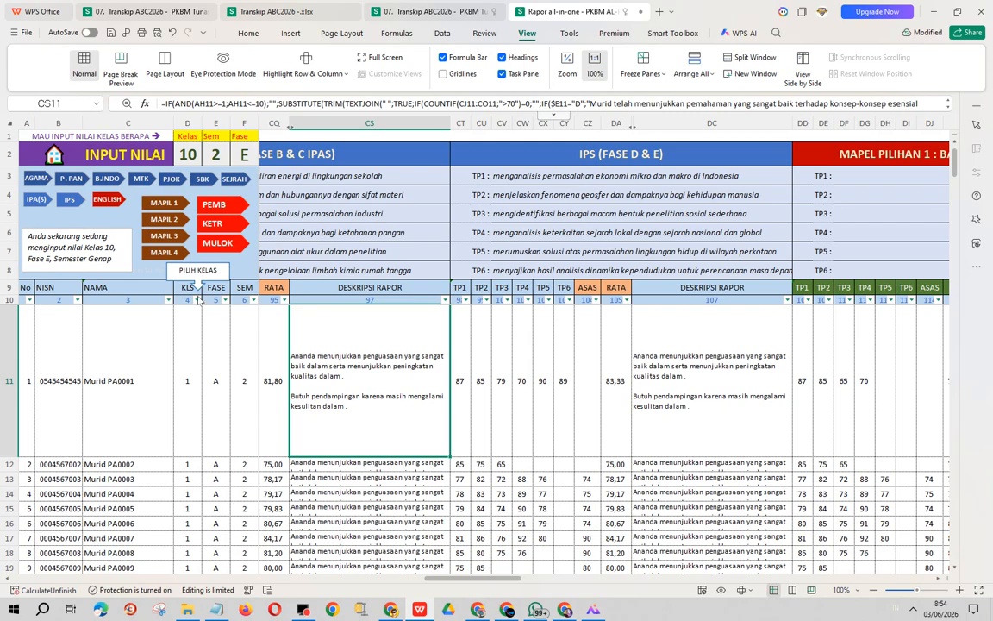
click(196, 300)
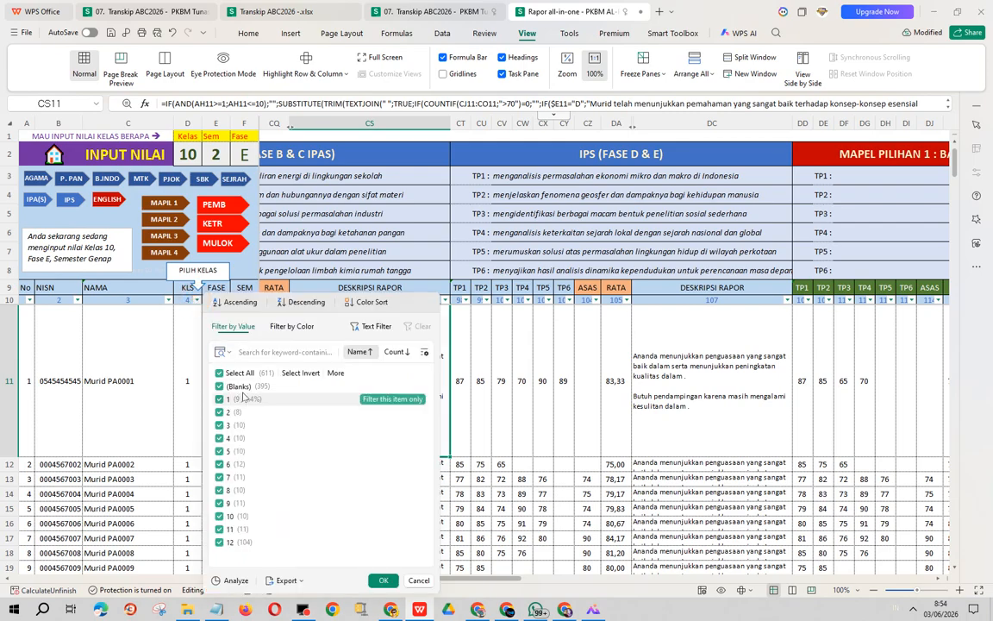
click(218, 542)
click(384, 580)
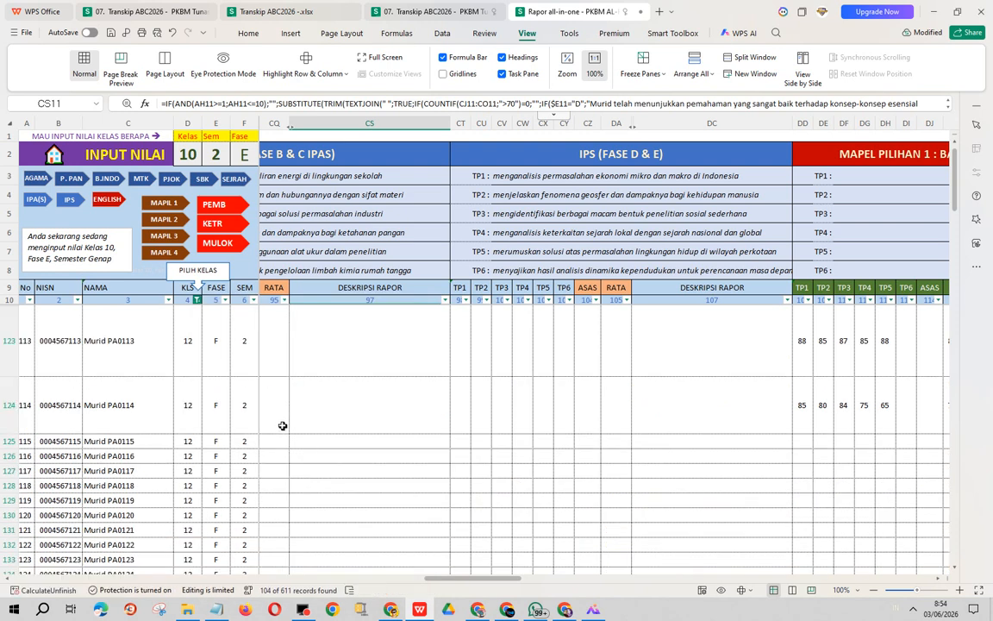
Set the Kelas selector of the INPUT NILAI header to 12.
scroll(207, 401, up, 1)
click(188, 154)
click(205, 161)
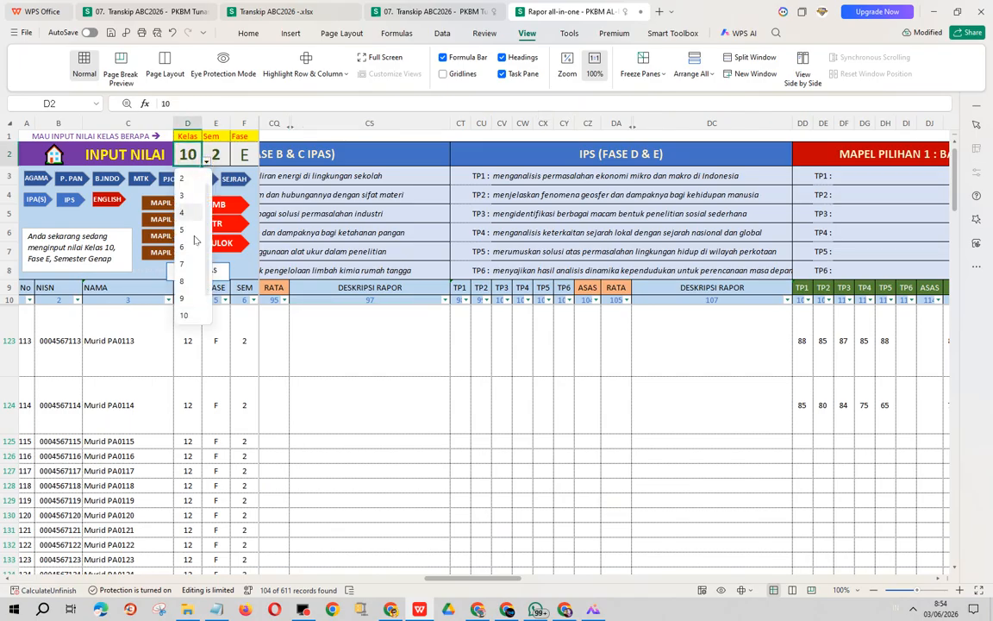
scroll(194, 306, down, 1)
click(184, 317)
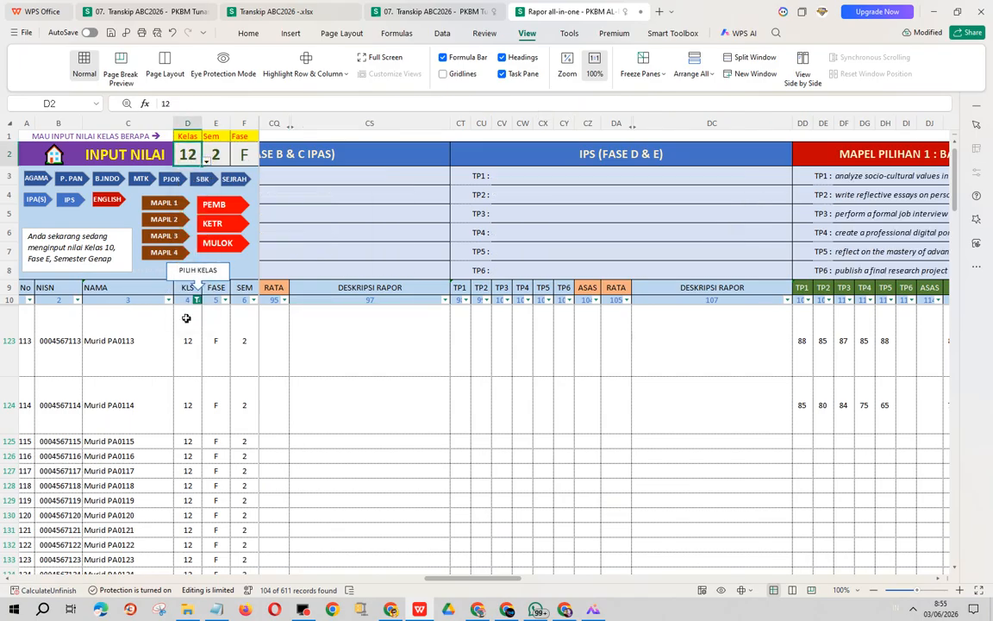
Go to the Pendidikan Pancasila section of the grade sheet and check its TP1 and TP2 texts.
click(572, 163)
click(505, 179)
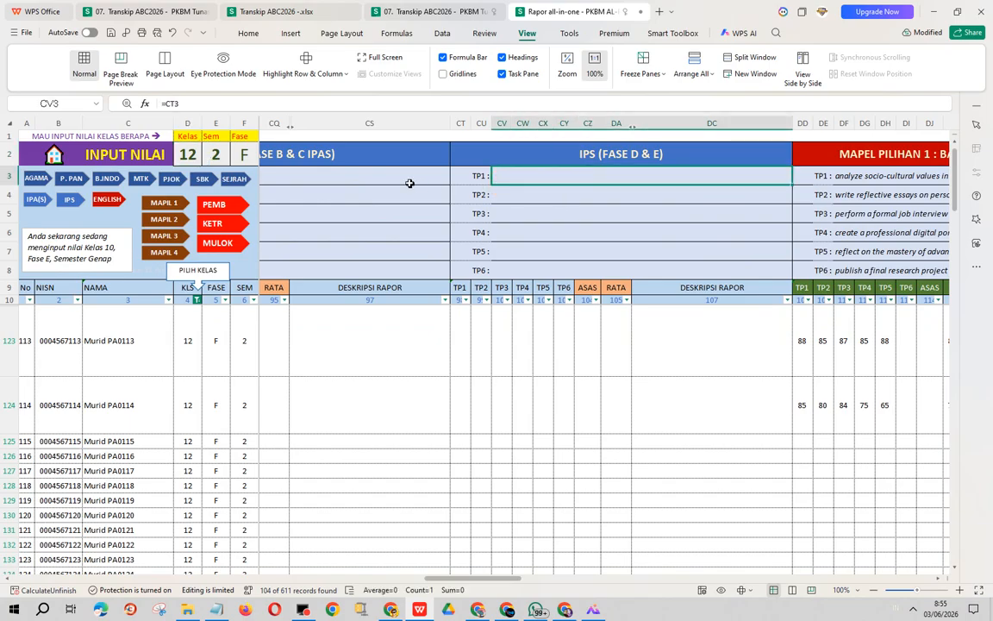
click(68, 177)
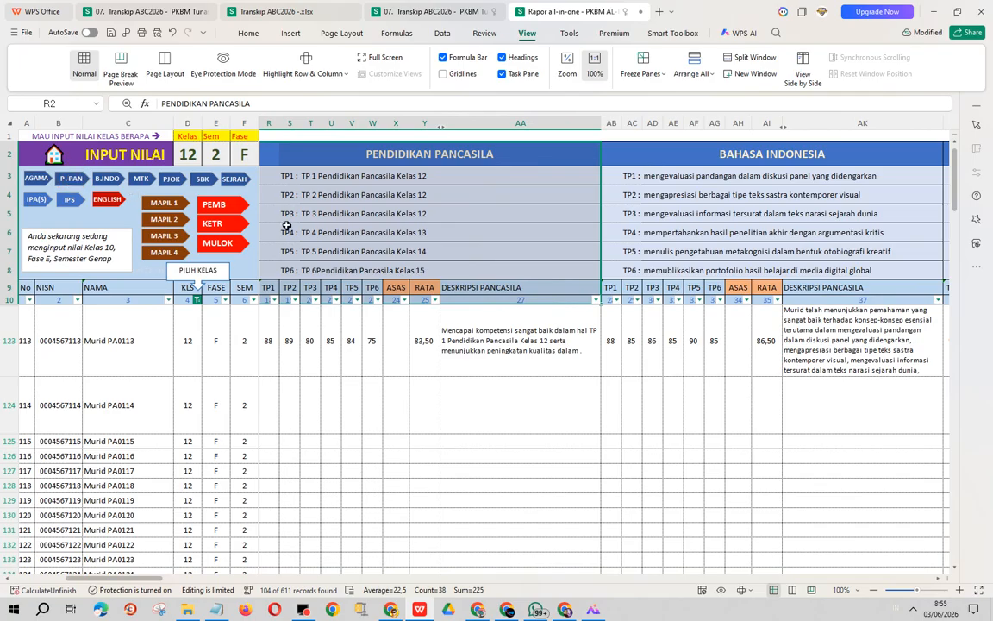
click(317, 175)
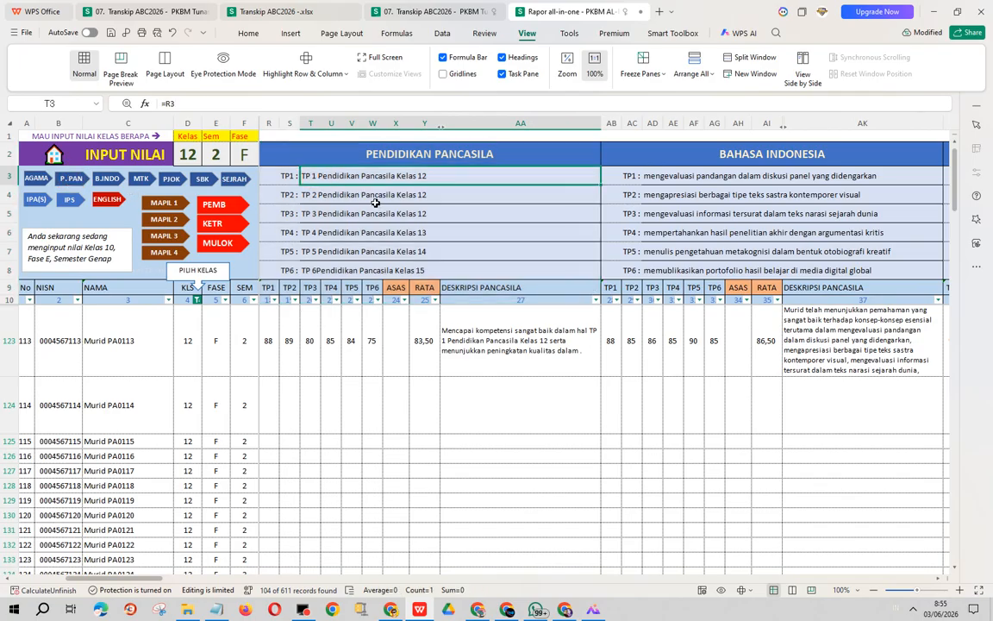
click(311, 194)
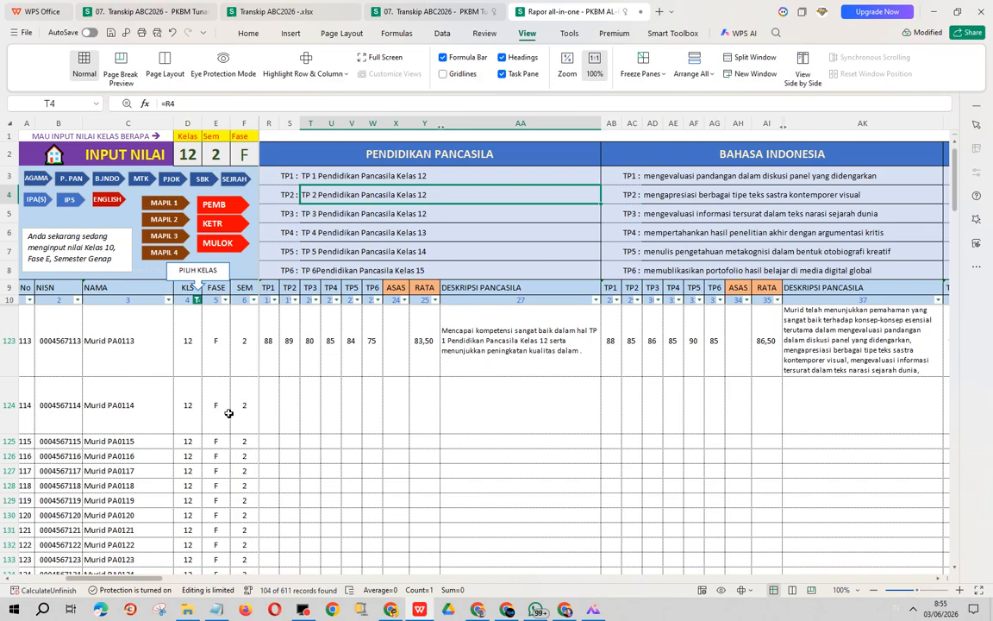
Enter Pancasila grades 75, 85 and 70 for TP1 to TP3 of student no. 114, and enlarge row 124 to fit its description.
click(271, 404)
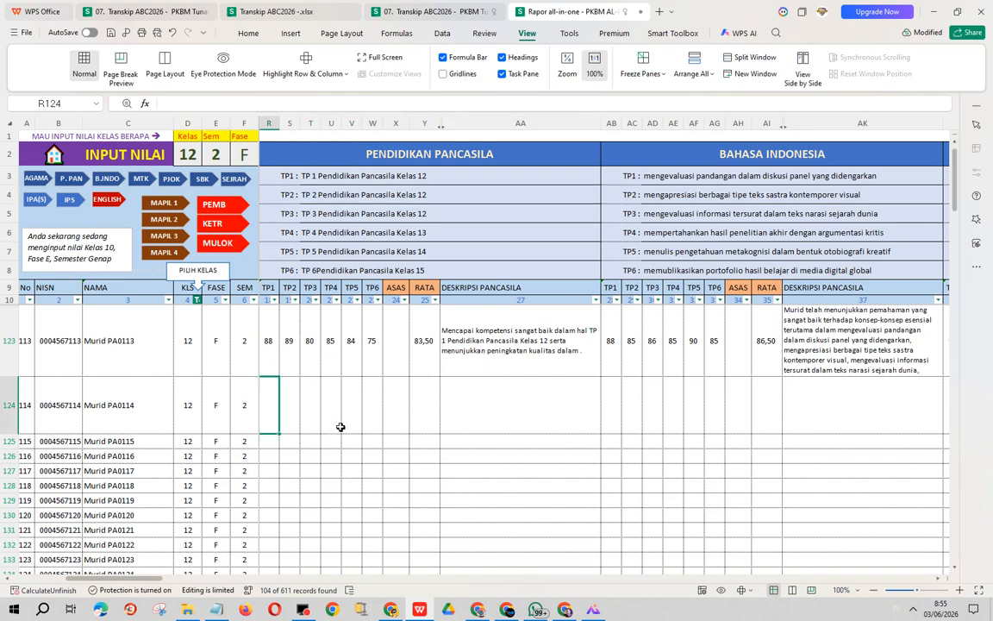
text(75)
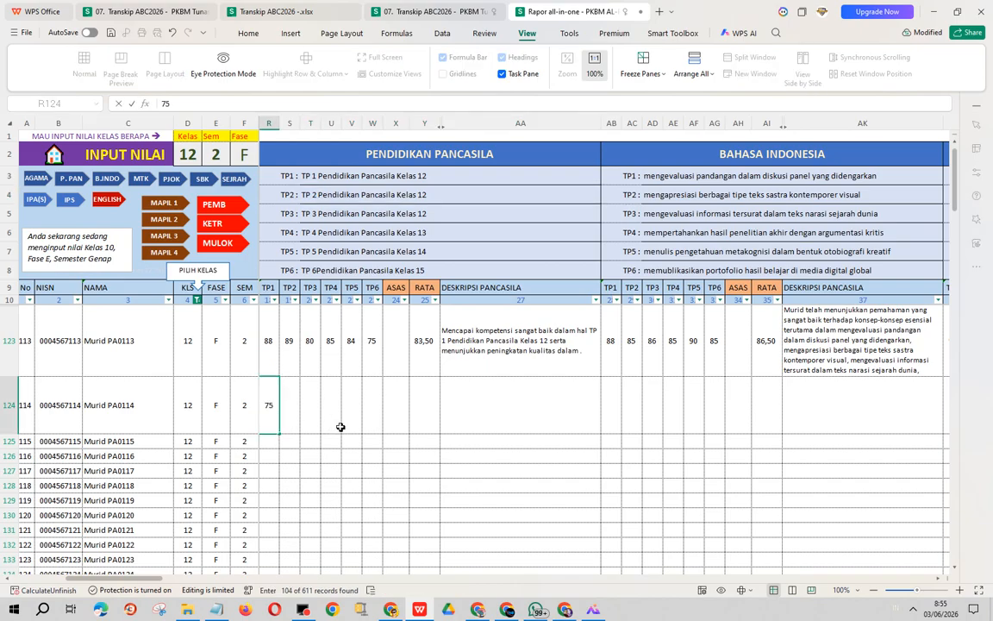
key(Tab)
text(85)
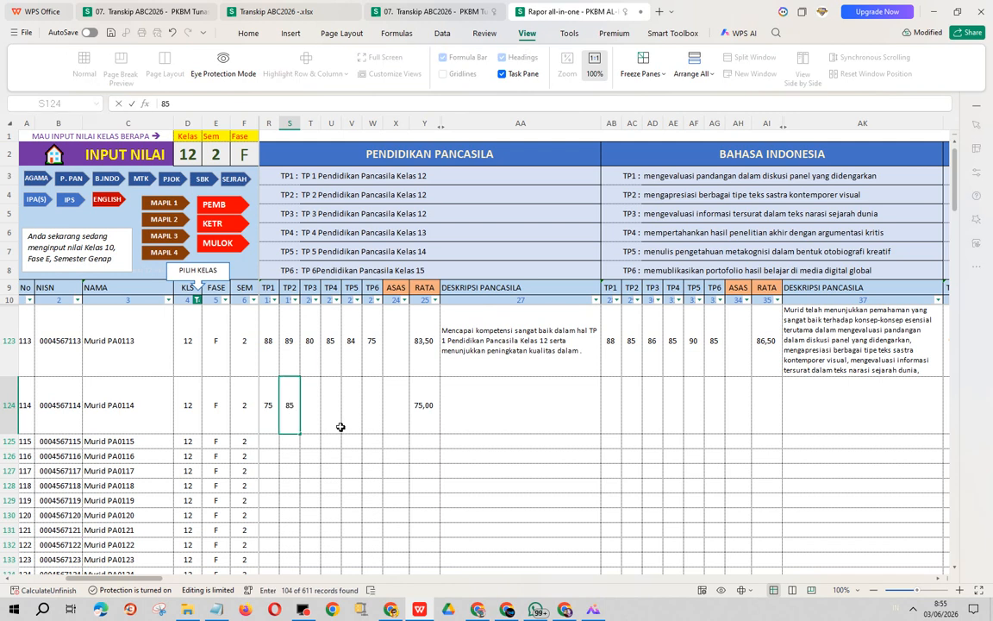
key(Tab)
text(70)
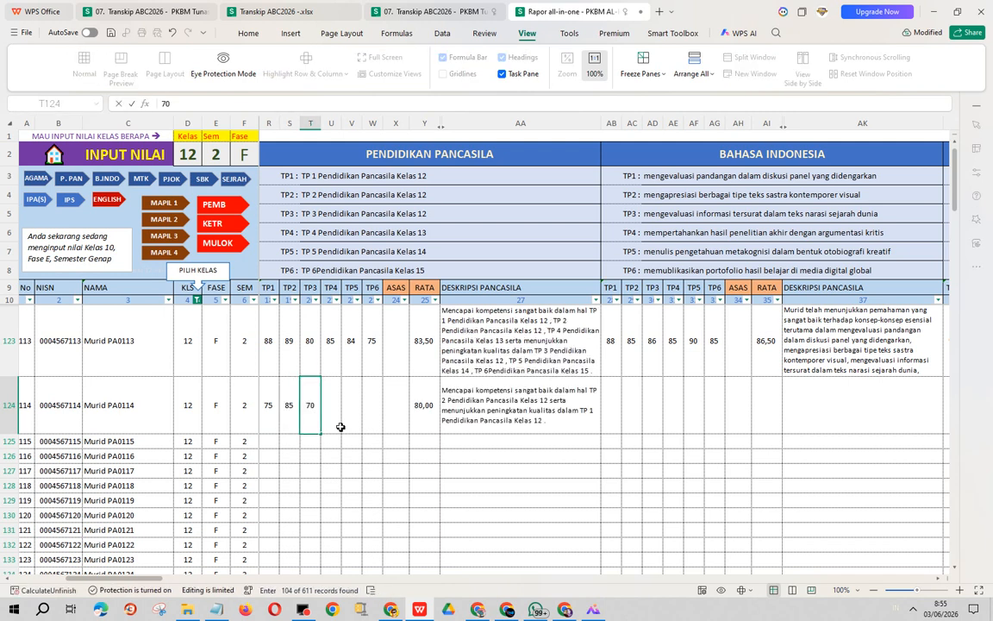
key(Return)
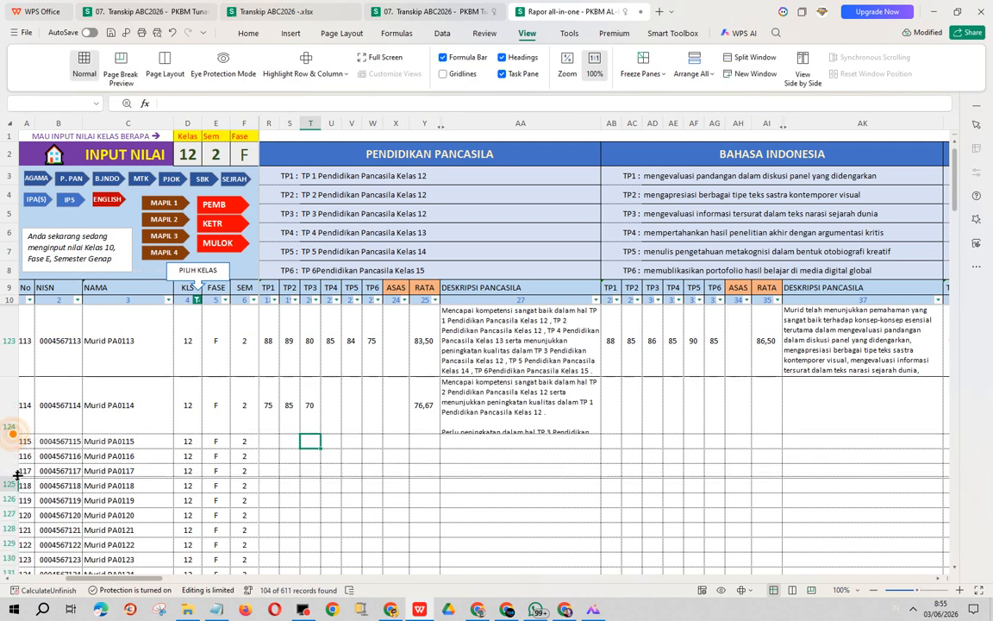
double_click(13, 433)
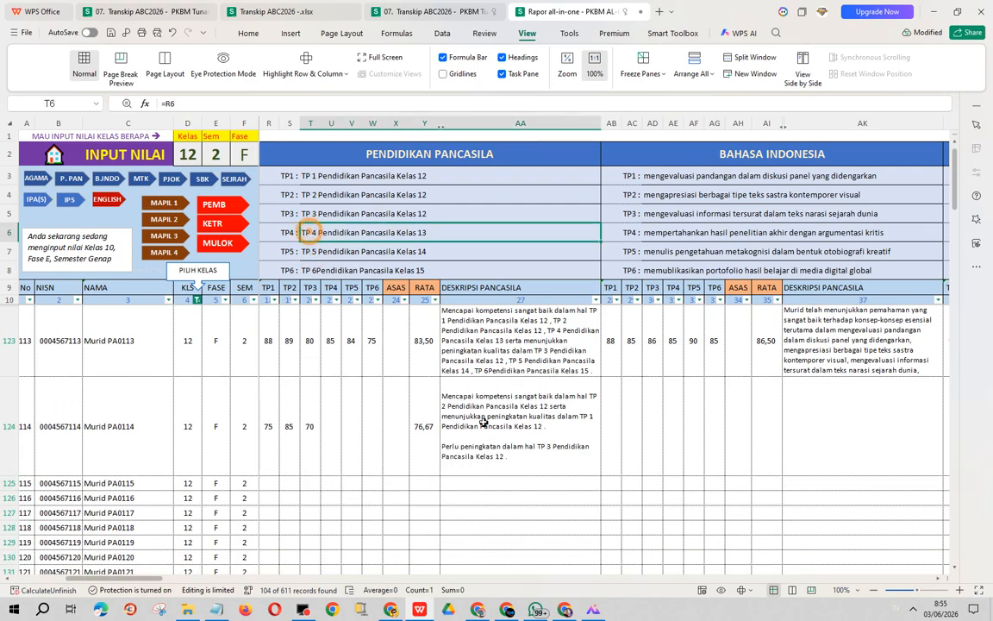
Enter Pancasila grades 85 for TP4 and 75 for TP5 in row 124, and select the row's description.
click(311, 433)
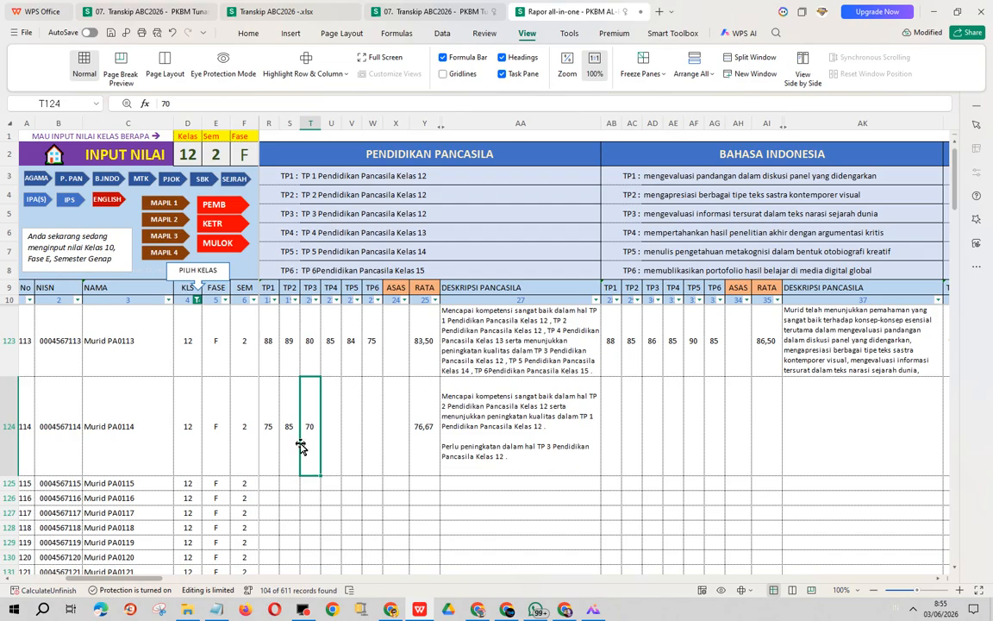
click(332, 434)
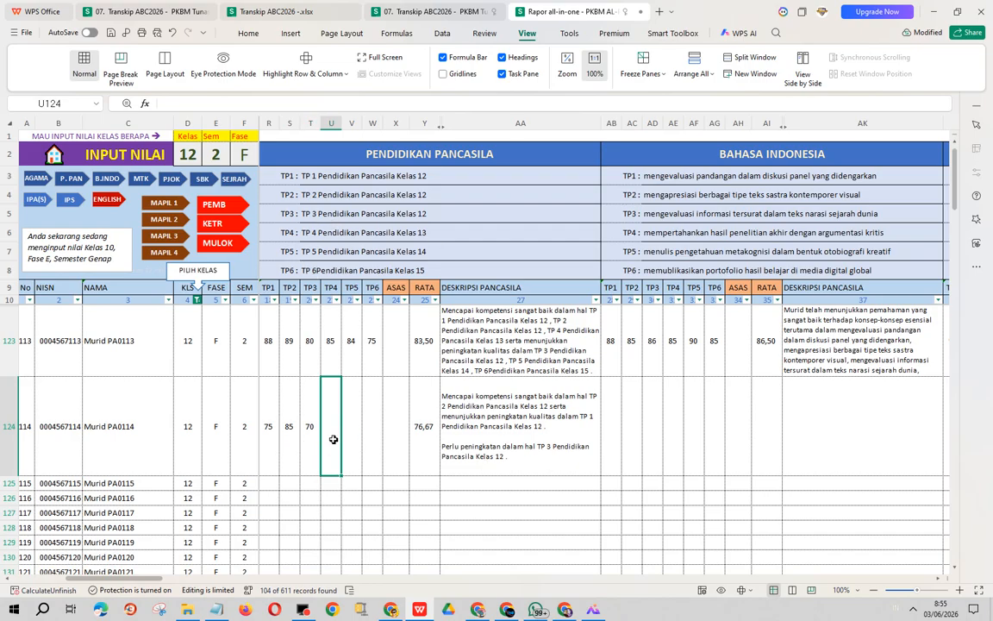
text(85)
key(Tab)
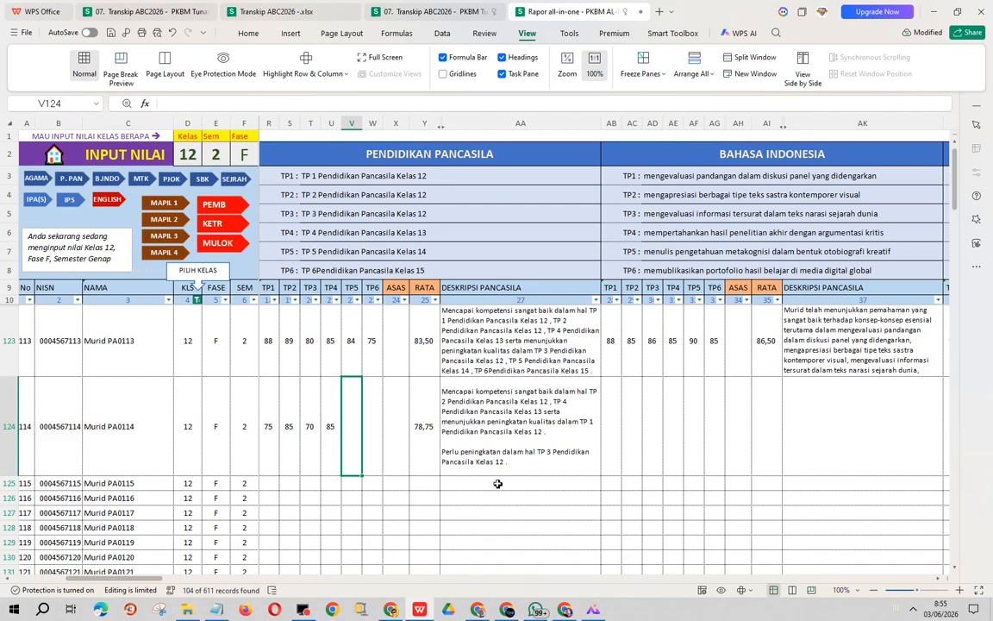
text(75)
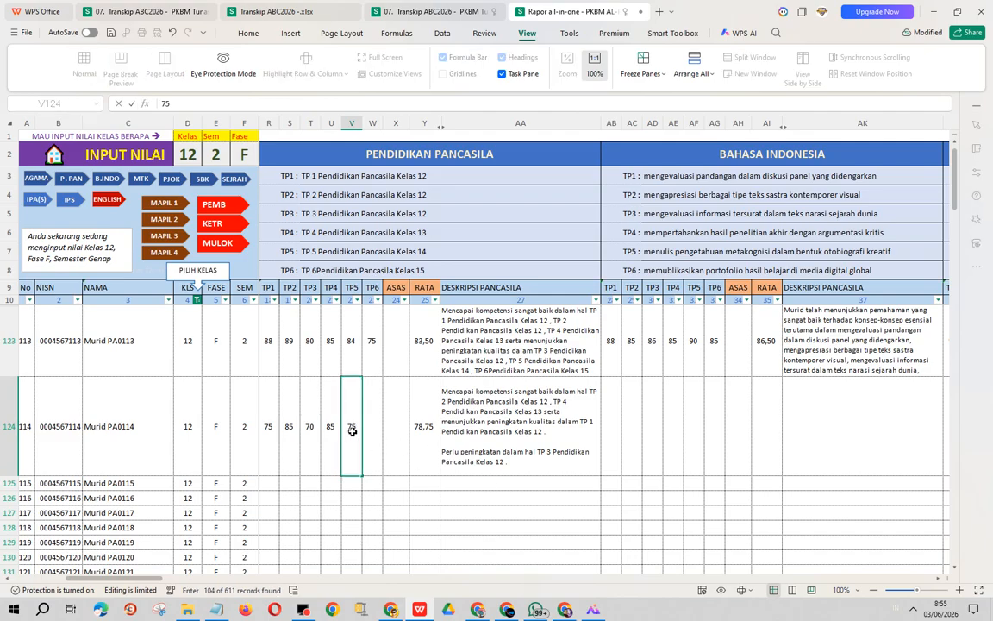
key(Return)
click(444, 371)
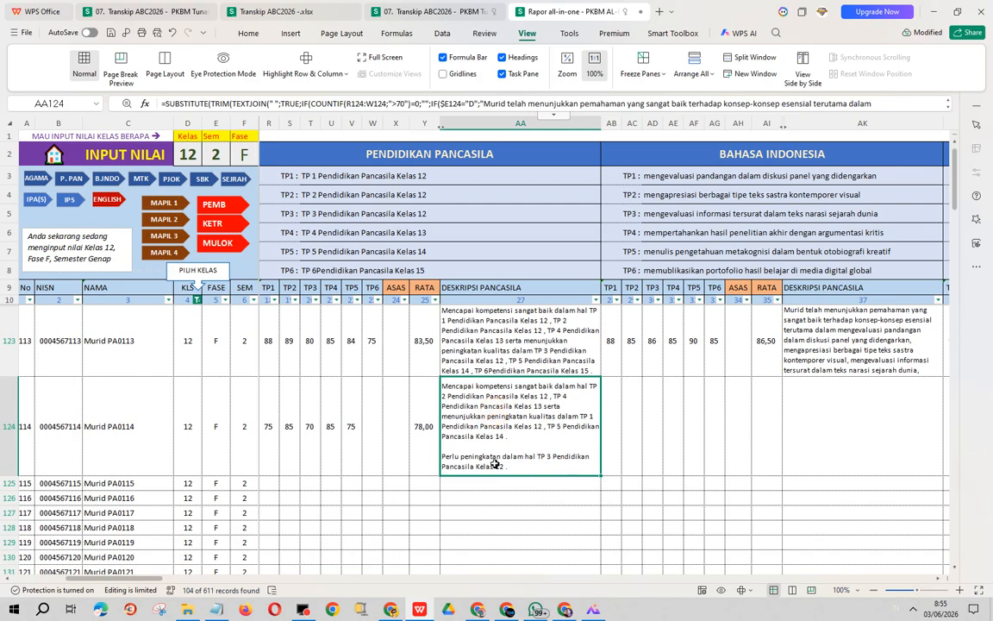
Enter 65 as the TP6 Pancasila grade in row 124 and check the description in AA124.
click(373, 435)
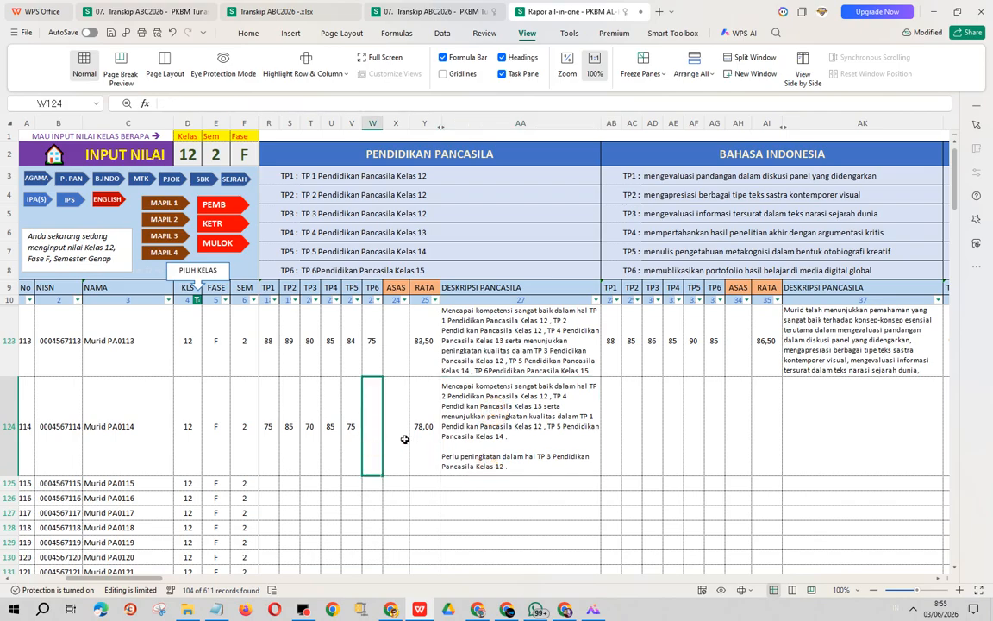
text(65)
key(Return)
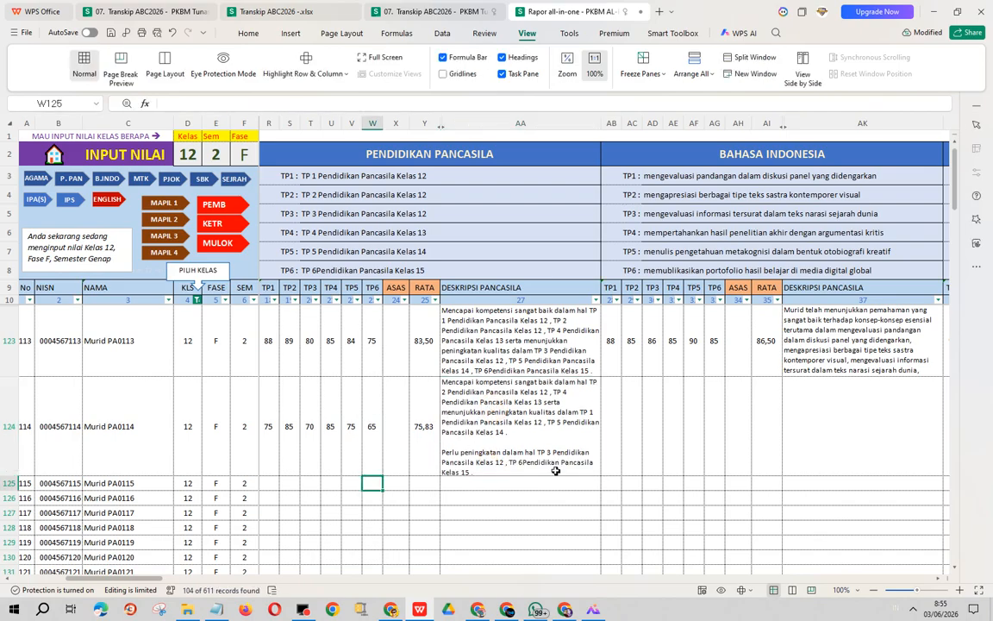
click(506, 412)
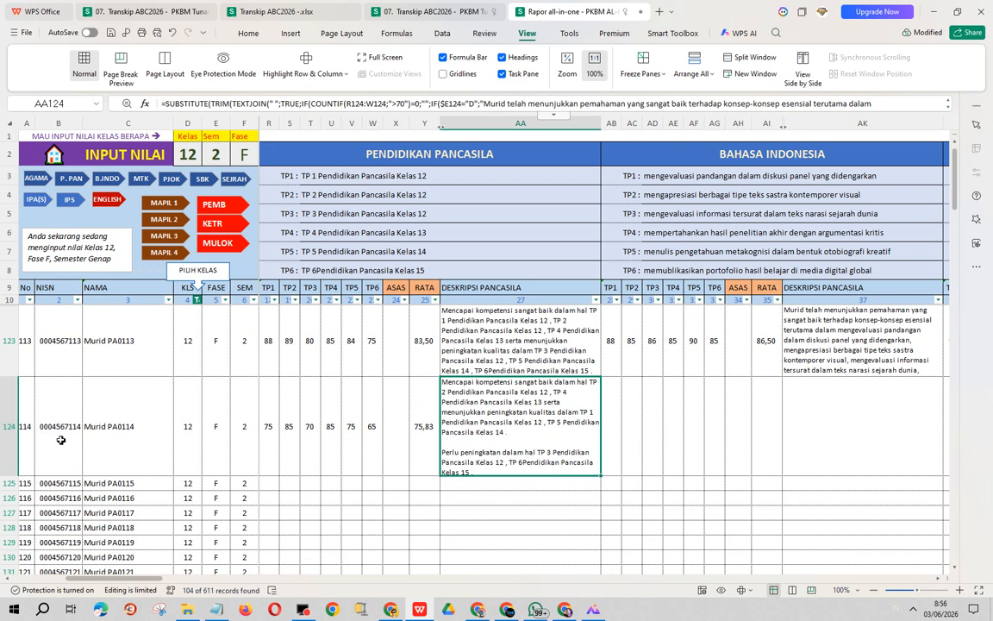
click(24, 422)
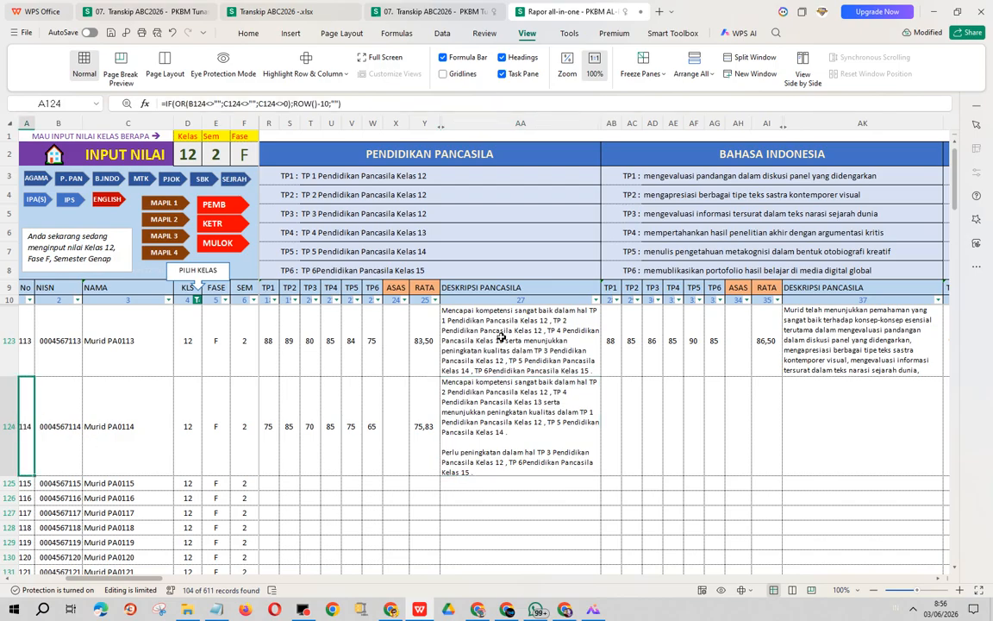
Leave grade entry, open the Fase F report page and examine the Pendidikan Pancasila competency description.
click(50, 148)
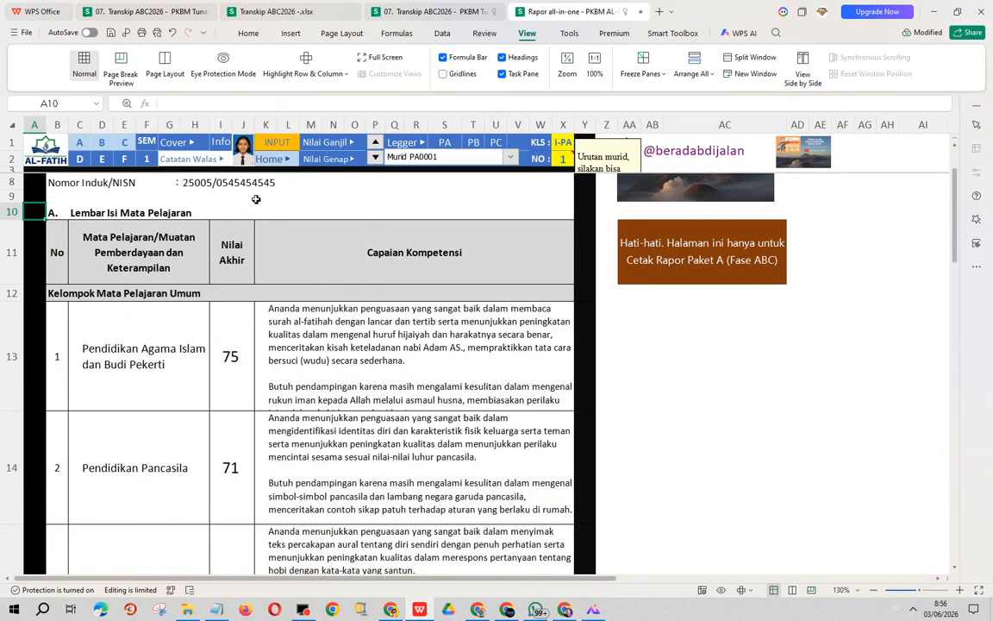
click(124, 162)
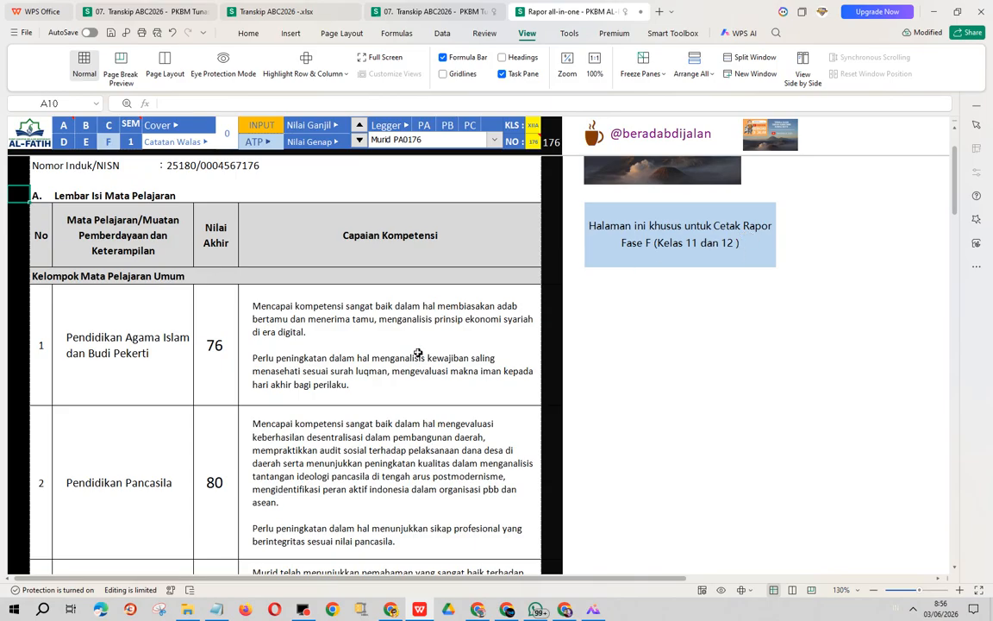
scroll(230, 390, down, 1)
click(311, 424)
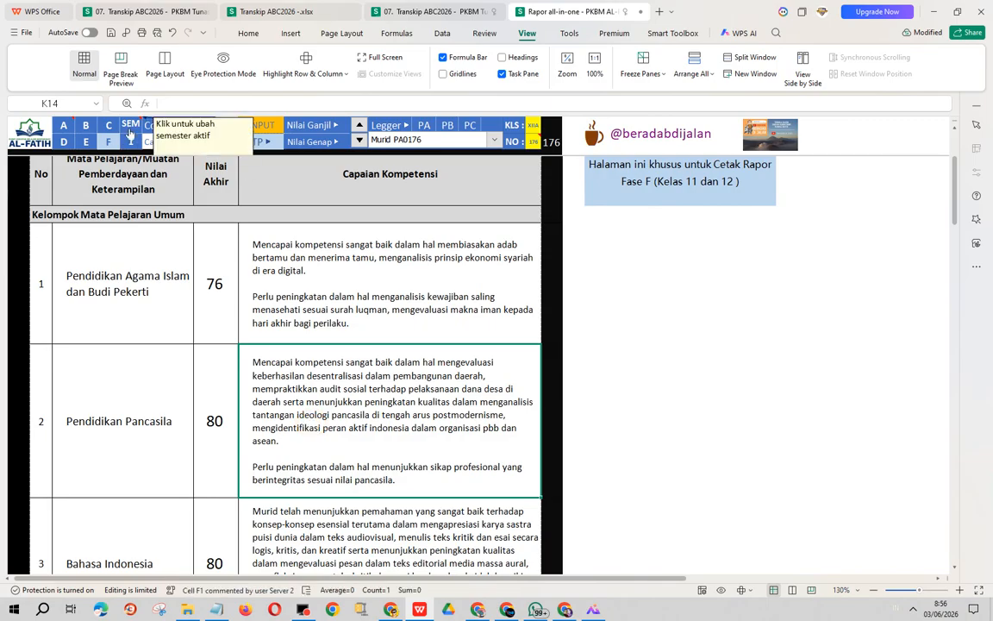
Set the active semester to Genap in the report settings and return to the report page.
click(131, 125)
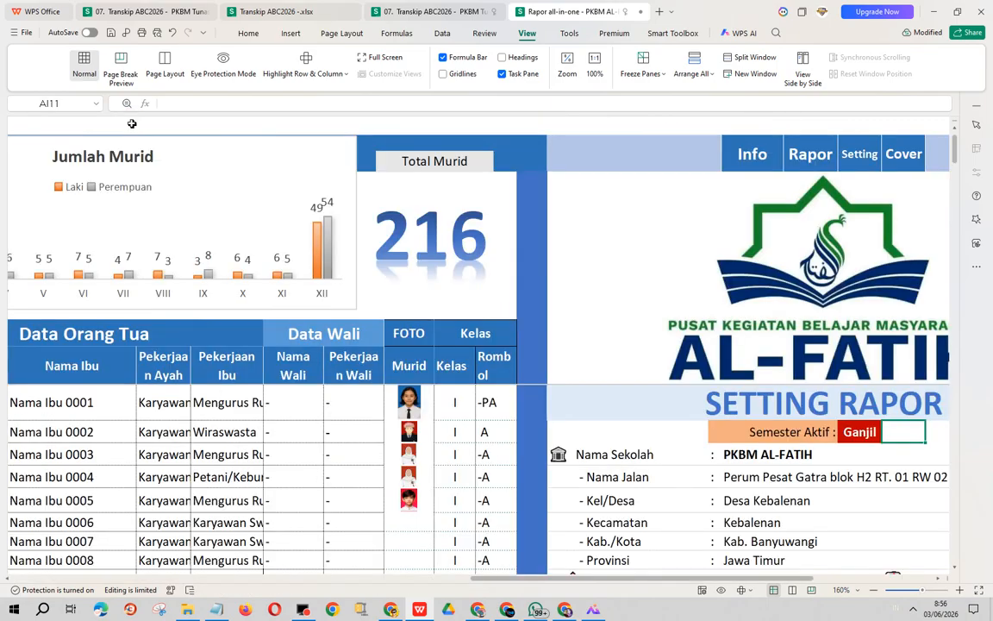
click(863, 431)
click(887, 439)
click(858, 472)
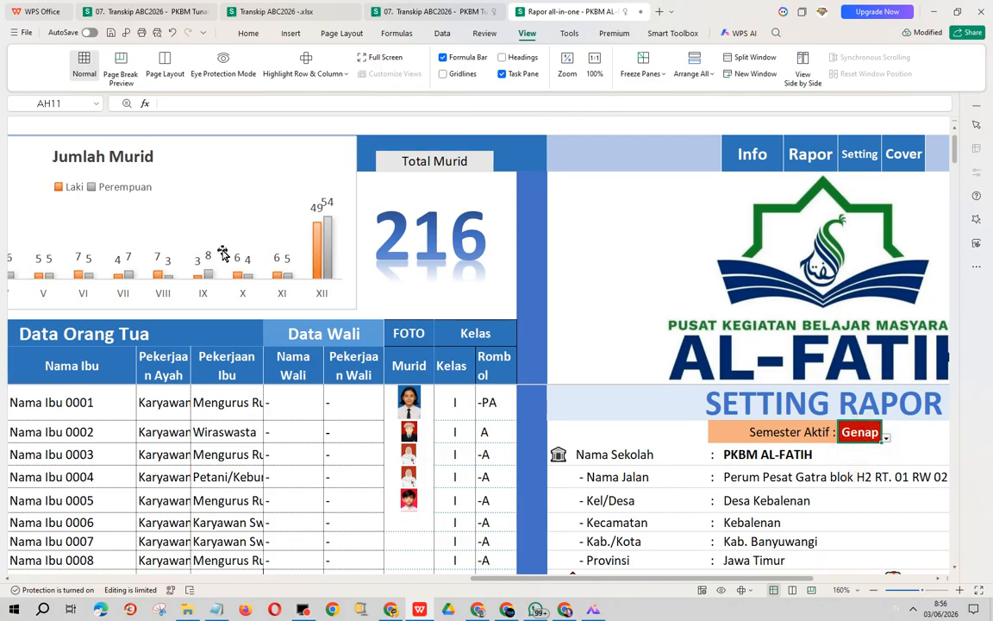
click(742, 155)
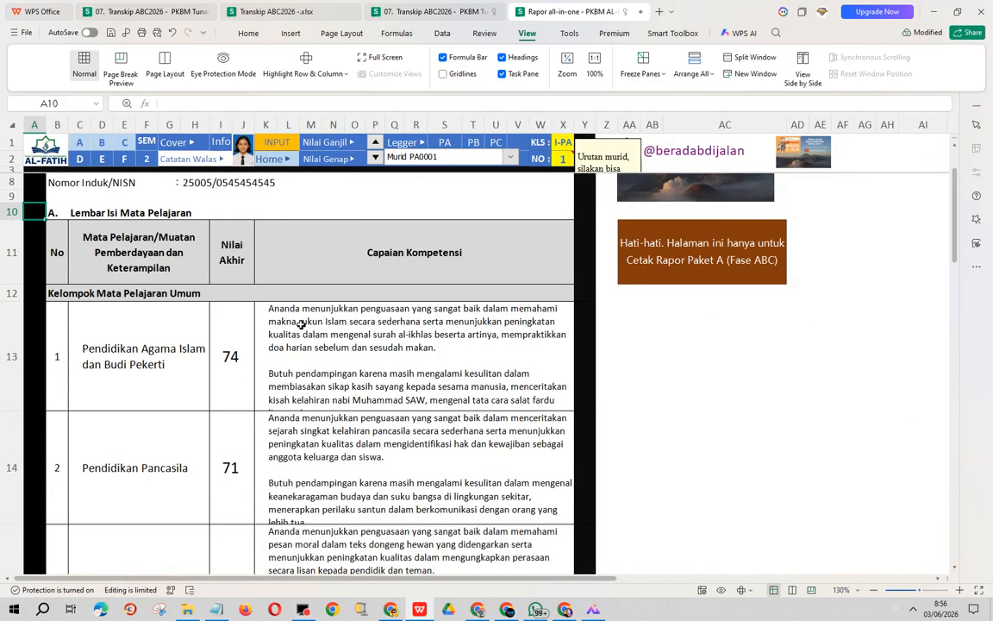
Display the report of student no. 114 and check the Pendidikan Pancasila final grade and description.
scroll(248, 372, down, 1)
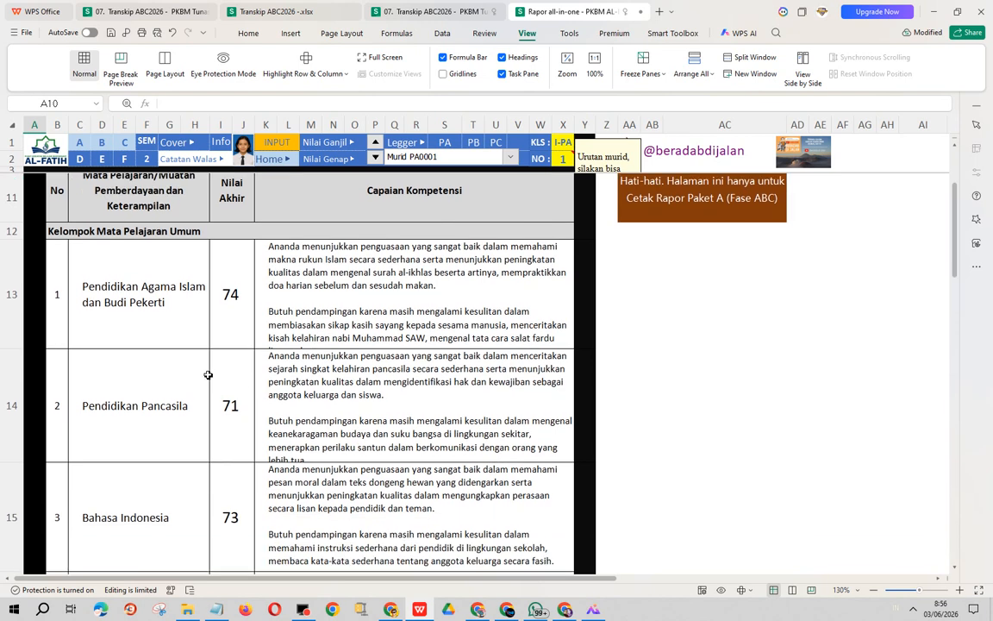
click(291, 344)
click(432, 159)
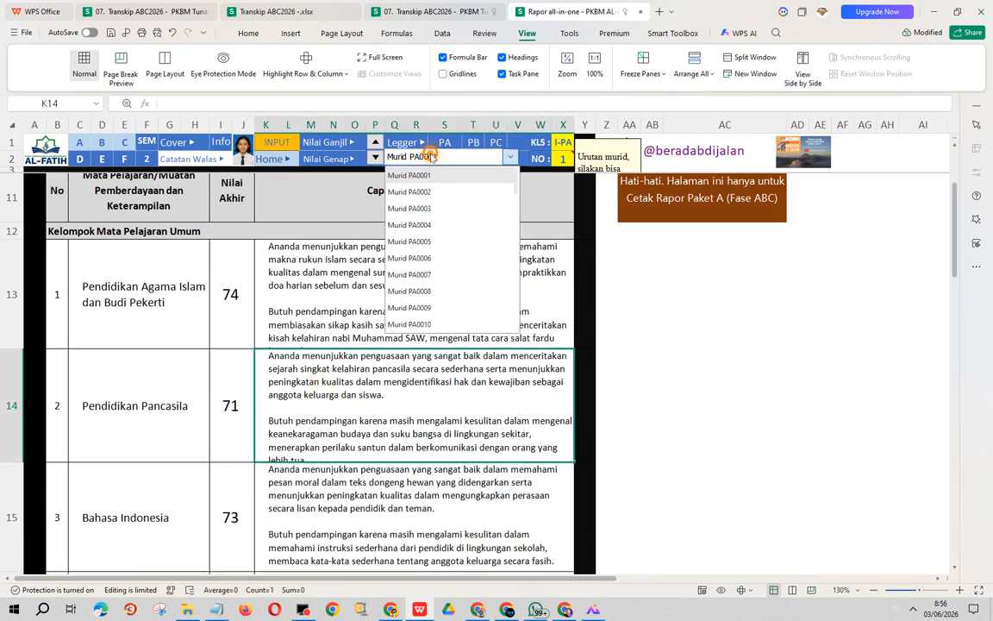
drag(514, 181, 515, 210)
scroll(515, 209, up, 4)
scroll(515, 206, down, 3)
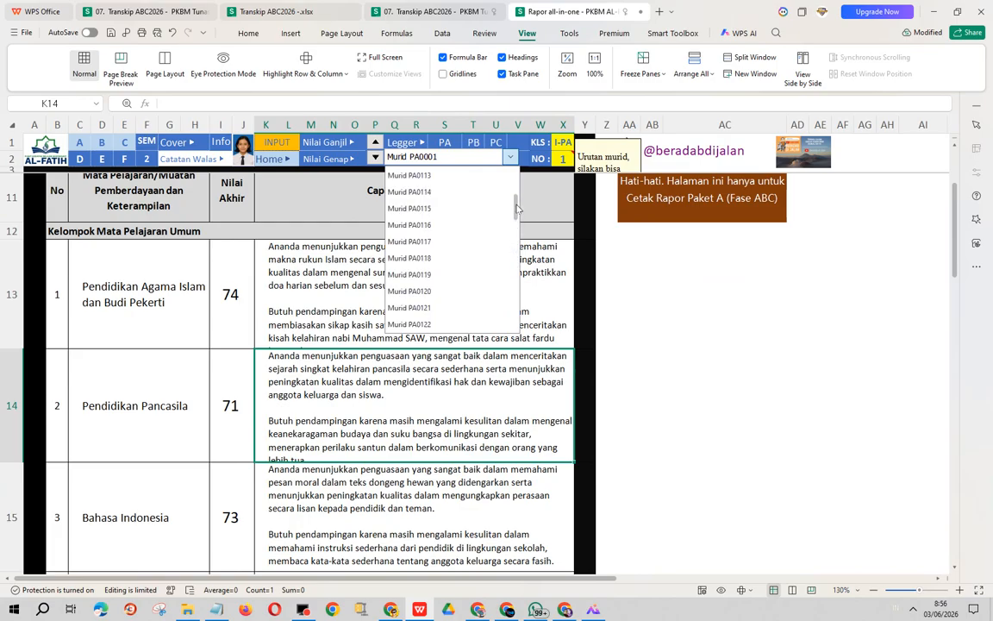
click(444, 192)
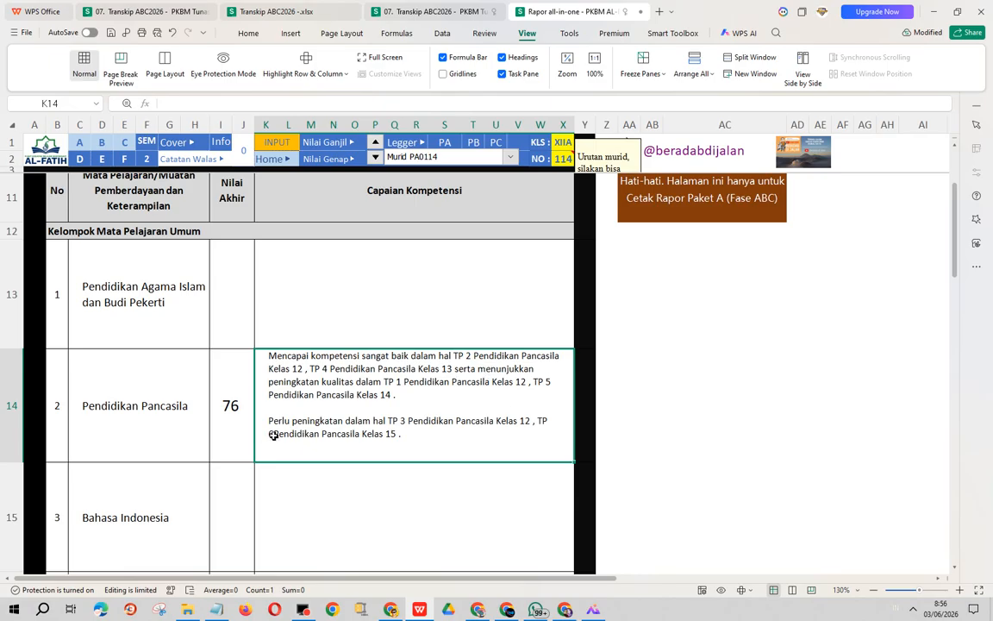
click(230, 384)
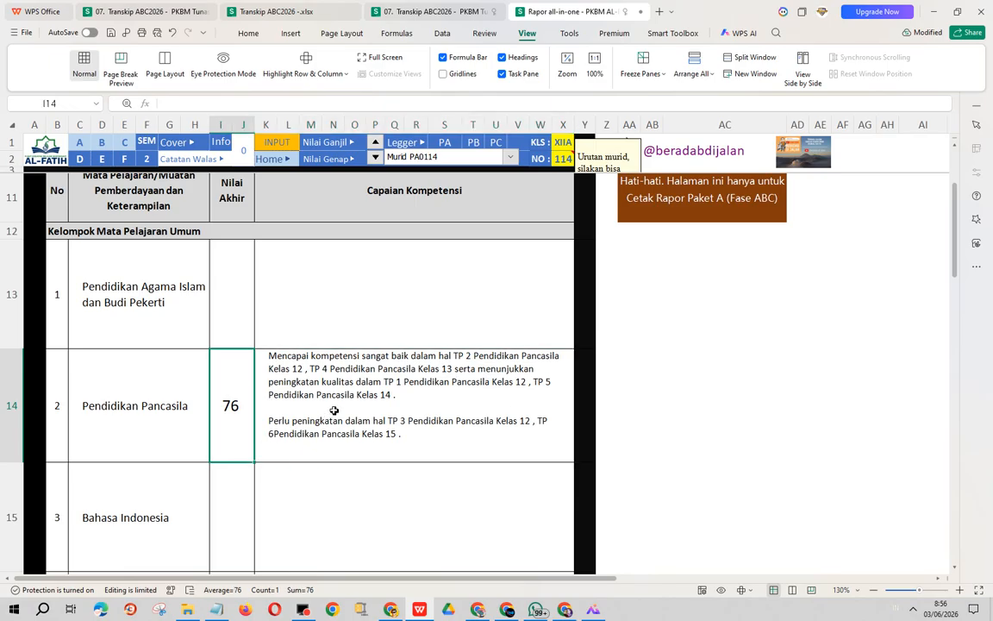
Examine the remaining subjects on the report page, from Pendidikan Agama Islam and Bahasa Indonesia to Keterampilan and the extracurricular section.
click(169, 309)
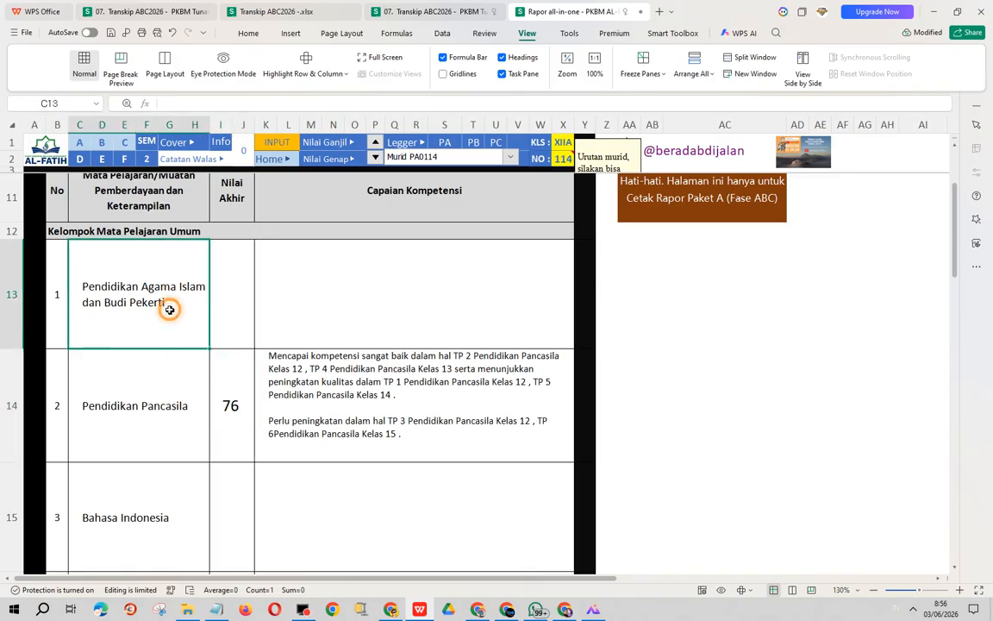
scroll(191, 439, down, 3)
click(186, 439)
scroll(181, 436, down, 4)
scroll(182, 436, down, 3)
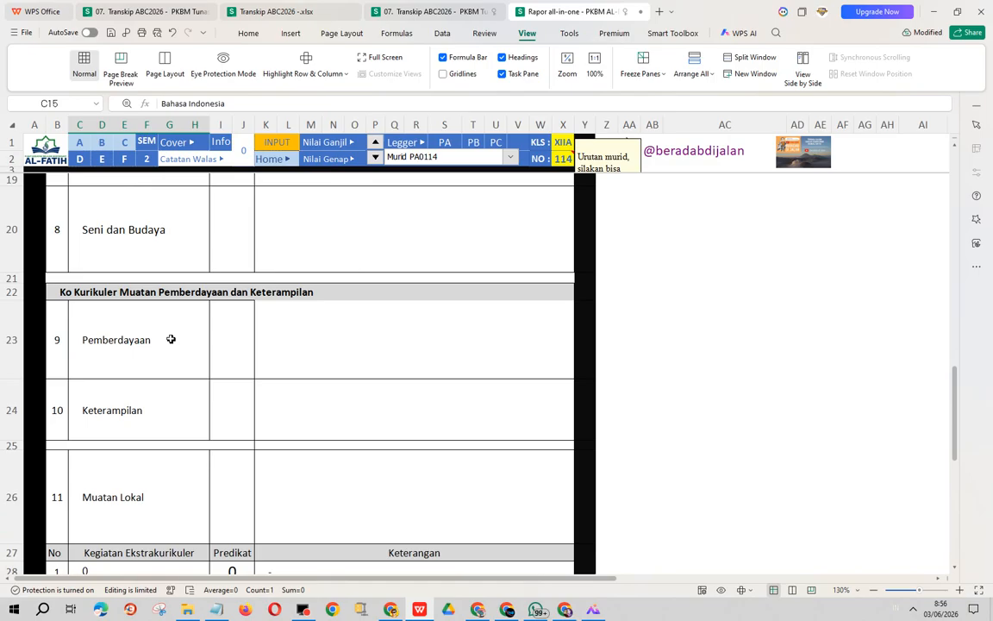
click(168, 419)
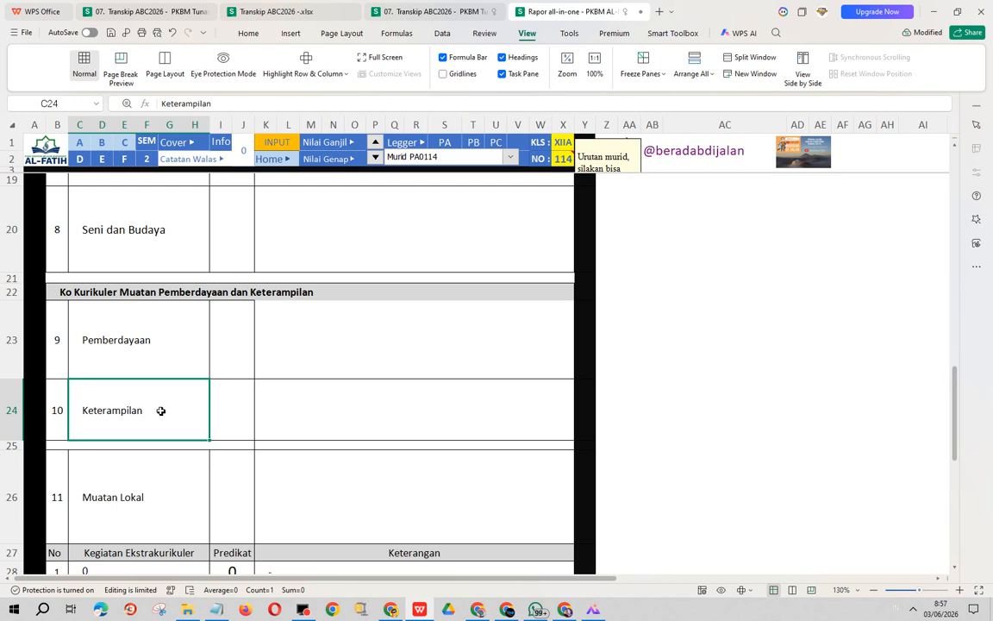
click(320, 410)
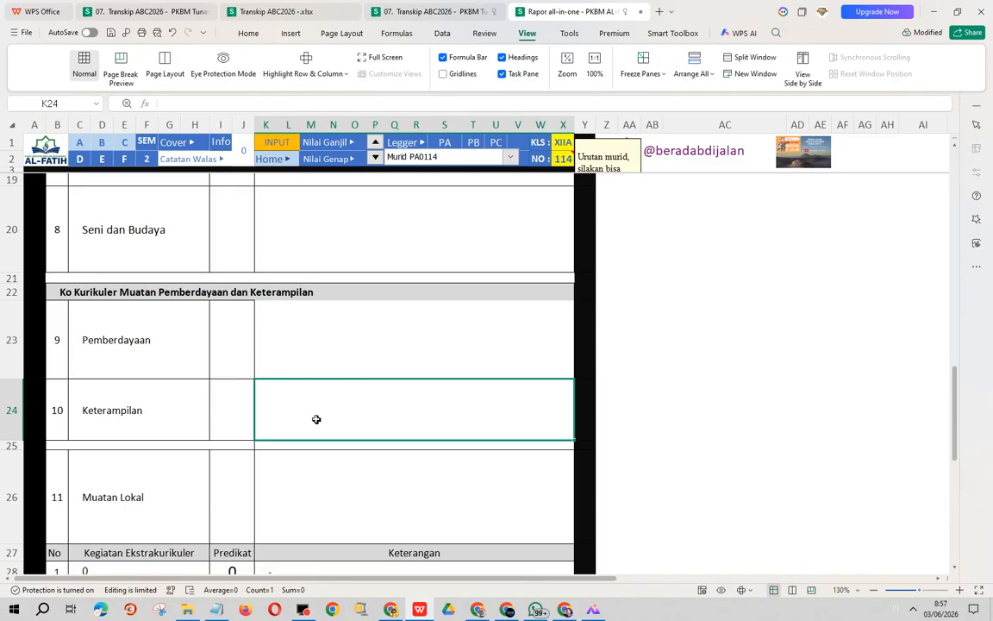
scroll(309, 474, down, 1)
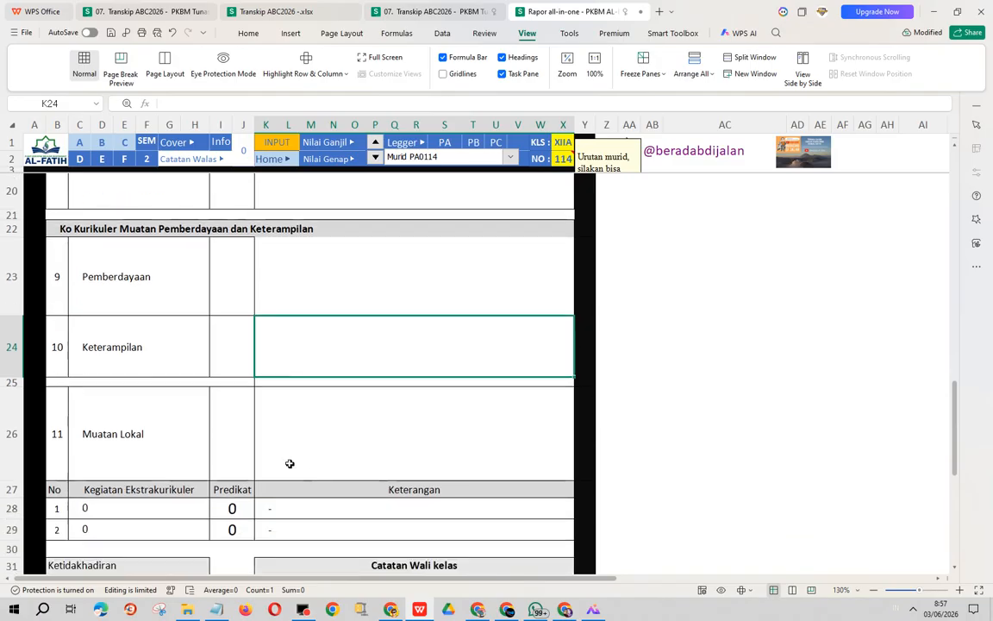
scroll(131, 429, up, 1)
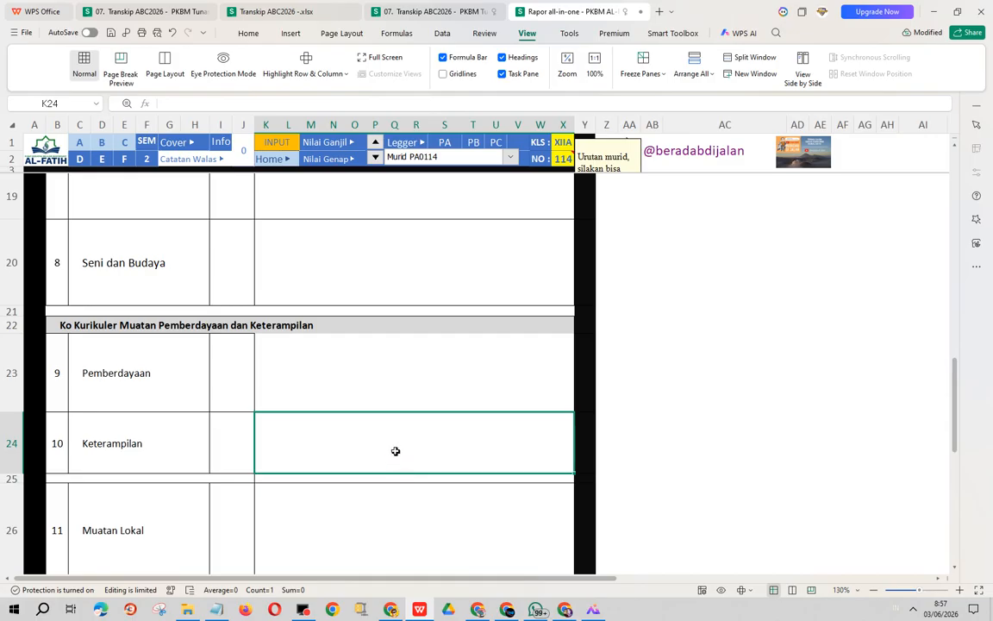
Go back to the student data dashboard and open its Setting section.
click(42, 151)
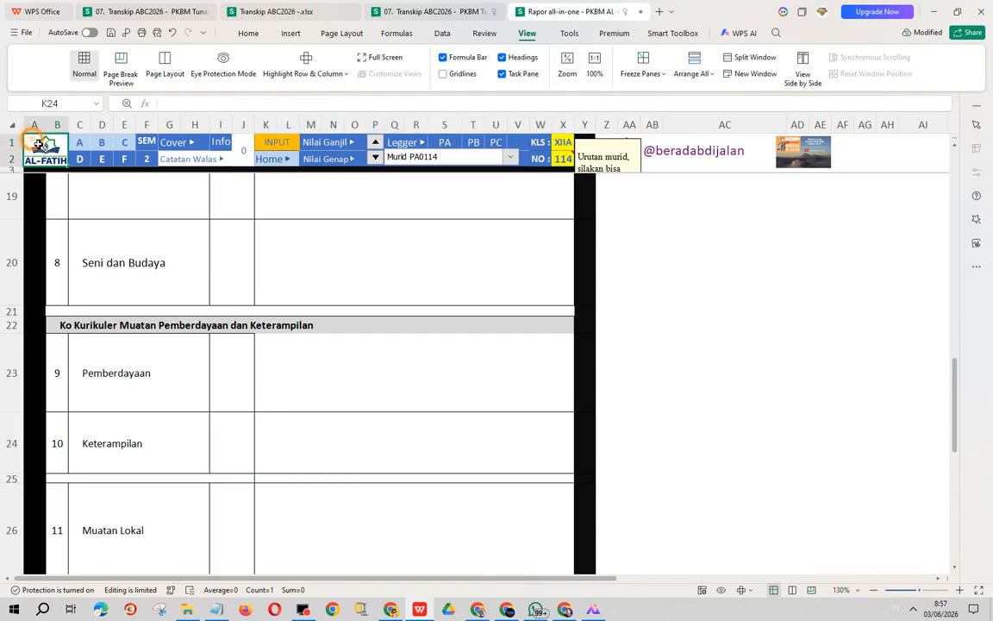
click(40, 151)
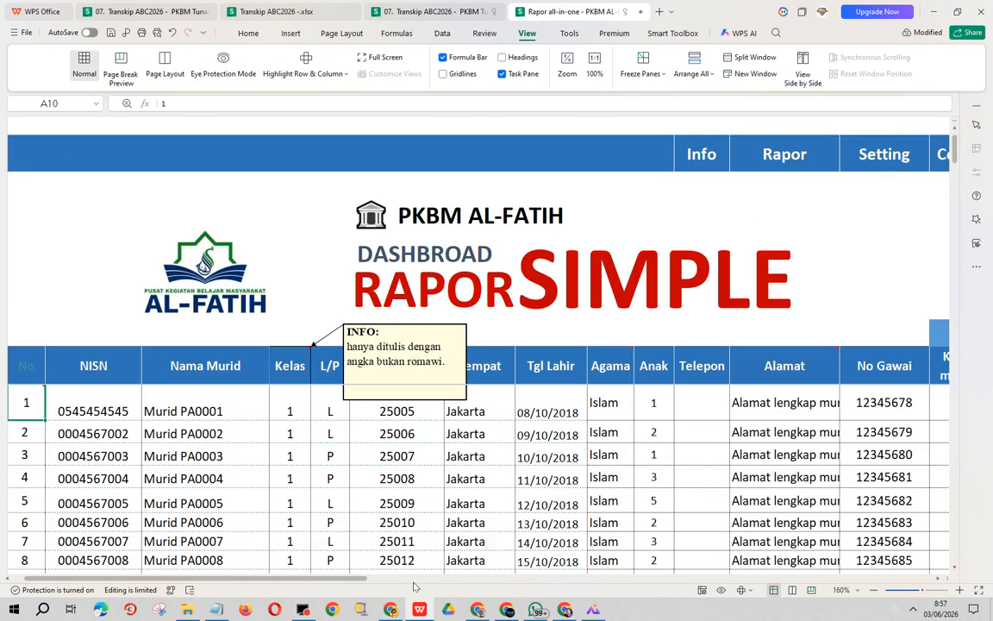
drag(321, 577, 558, 587)
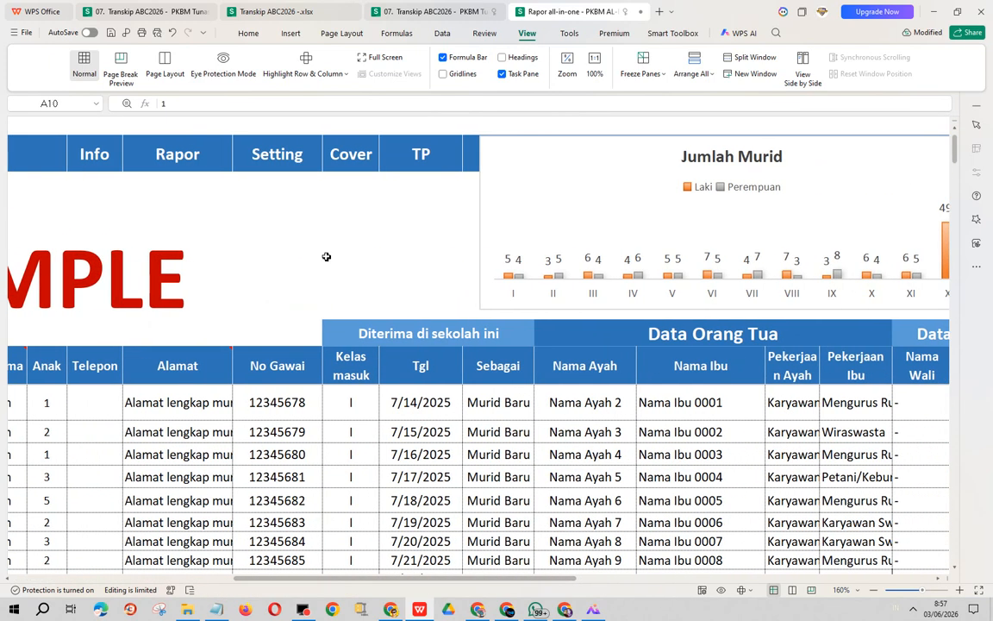
click(274, 153)
View the Keterampilan choices in the subject list where Robotika is set, leaving the selection as it is.
scroll(633, 414, down, 8)
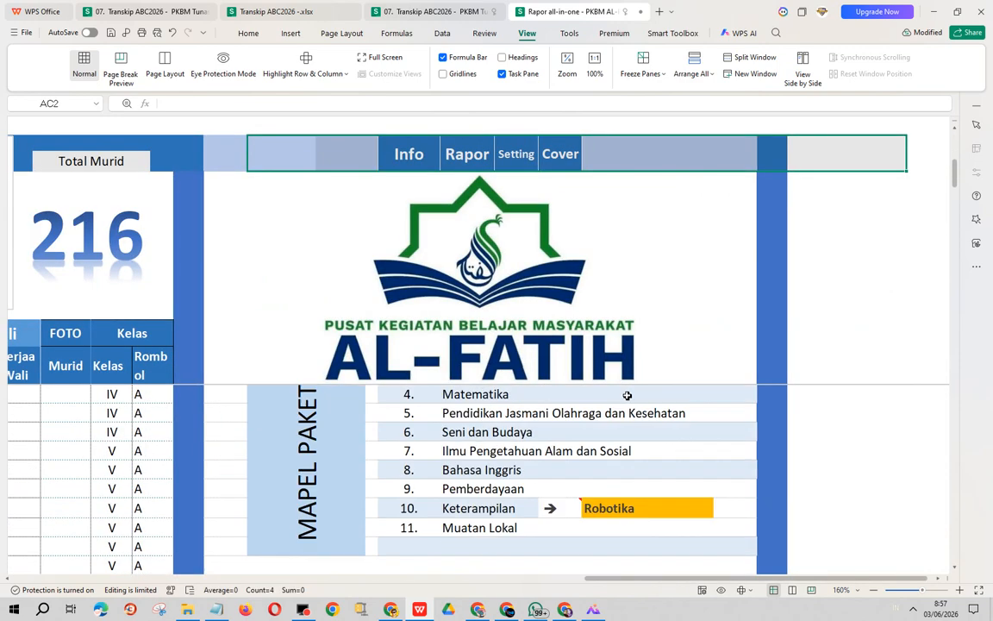
scroll(631, 465, up, 4)
scroll(631, 470, up, 3)
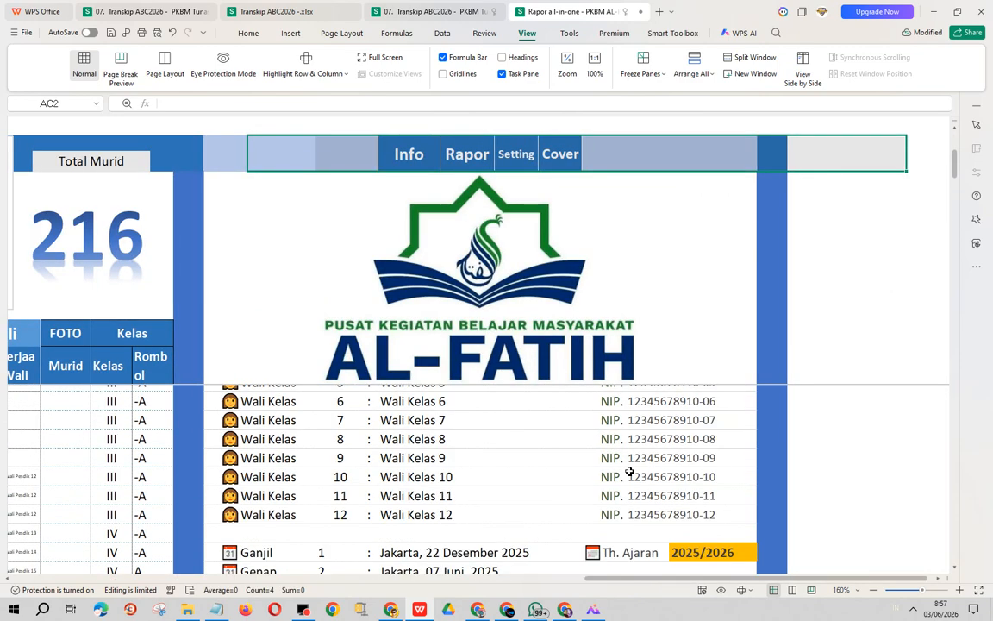
scroll(629, 474, down, 5)
click(620, 488)
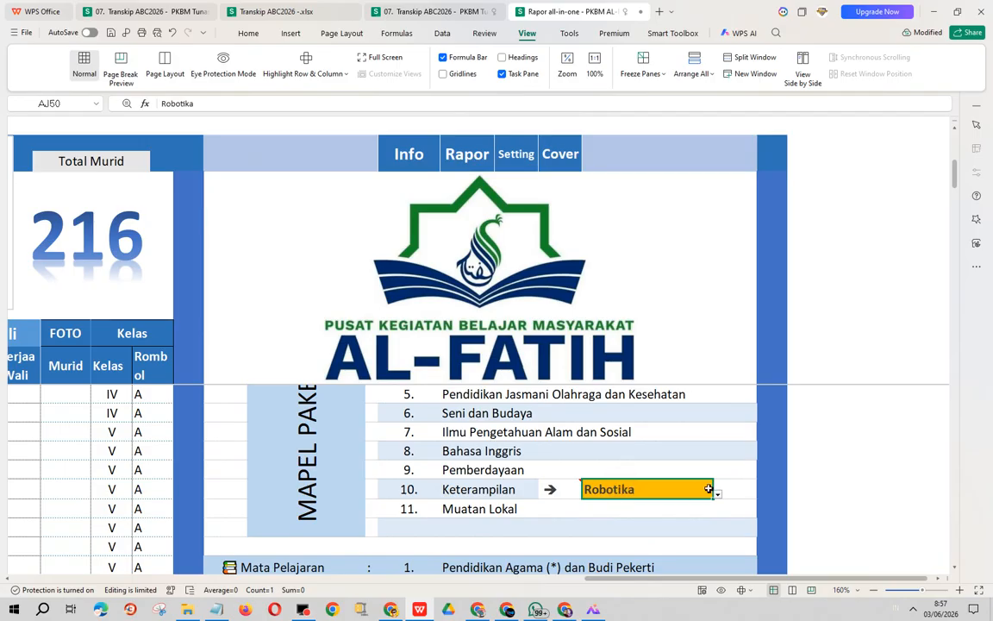
click(714, 492)
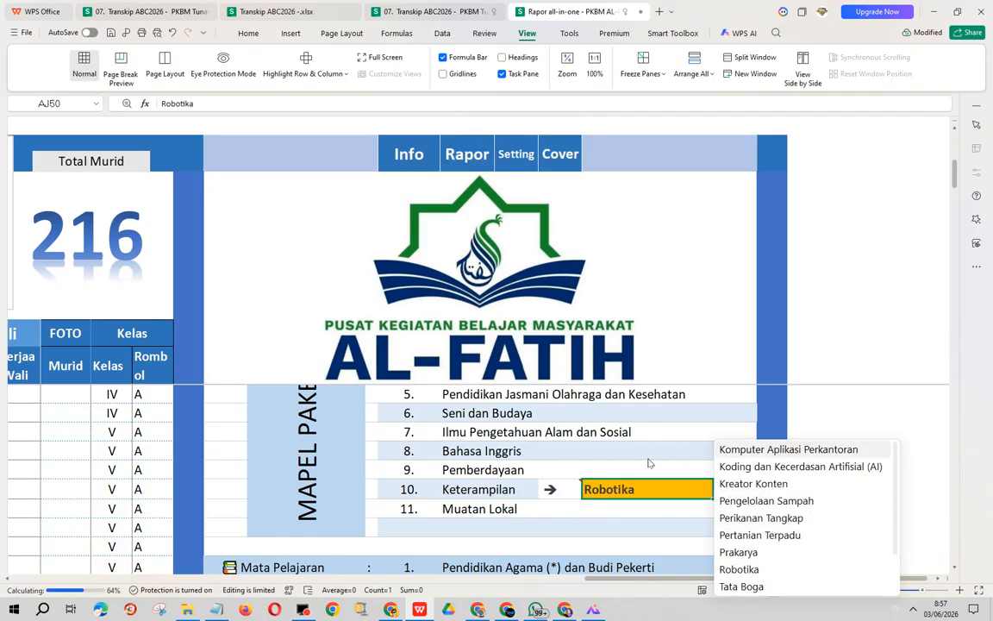
click(578, 454)
View the Keterampilan choices in the subject list where Tata Boga is set, without picking another option.
scroll(627, 469, down, 7)
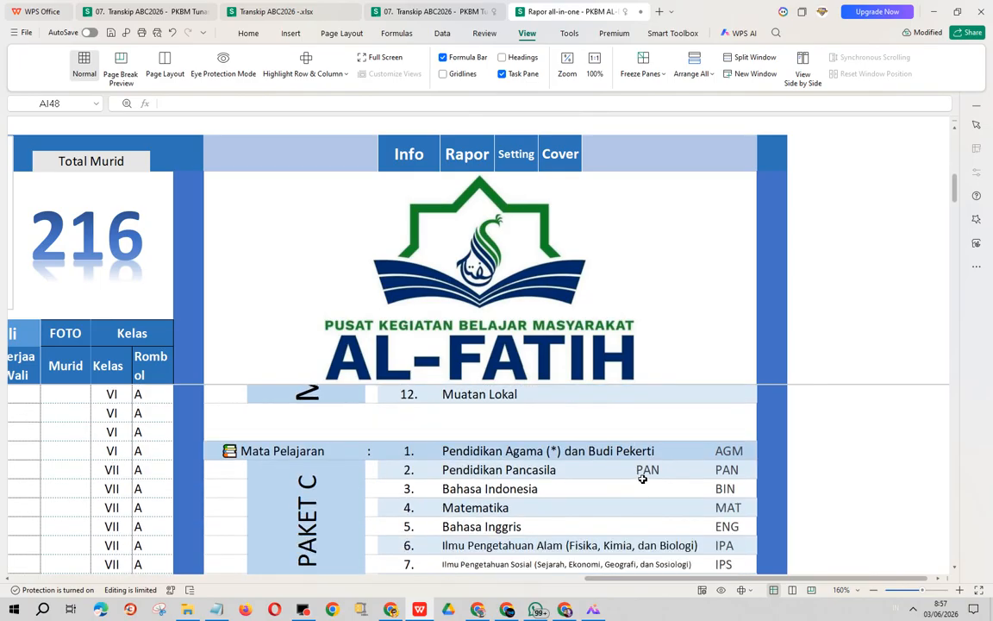
scroll(642, 479, up, 2)
click(646, 474)
click(720, 473)
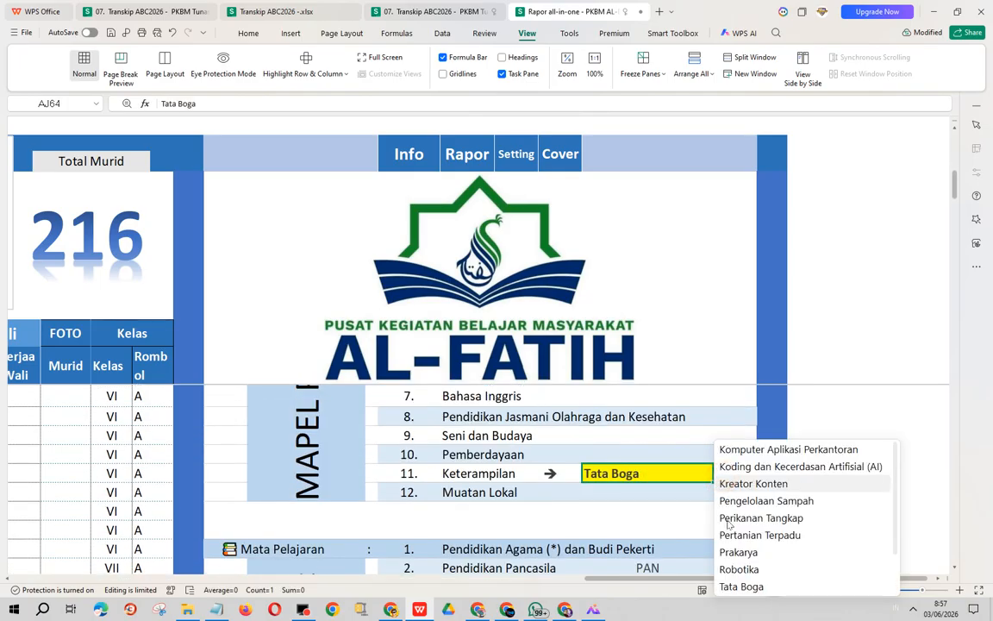
click(640, 513)
Examine the Paket C subject list, including its Keterampilan entry, the Fase F subject and the class 11 and 12 electives.
scroll(642, 518, down, 5)
scroll(655, 520, up, 2)
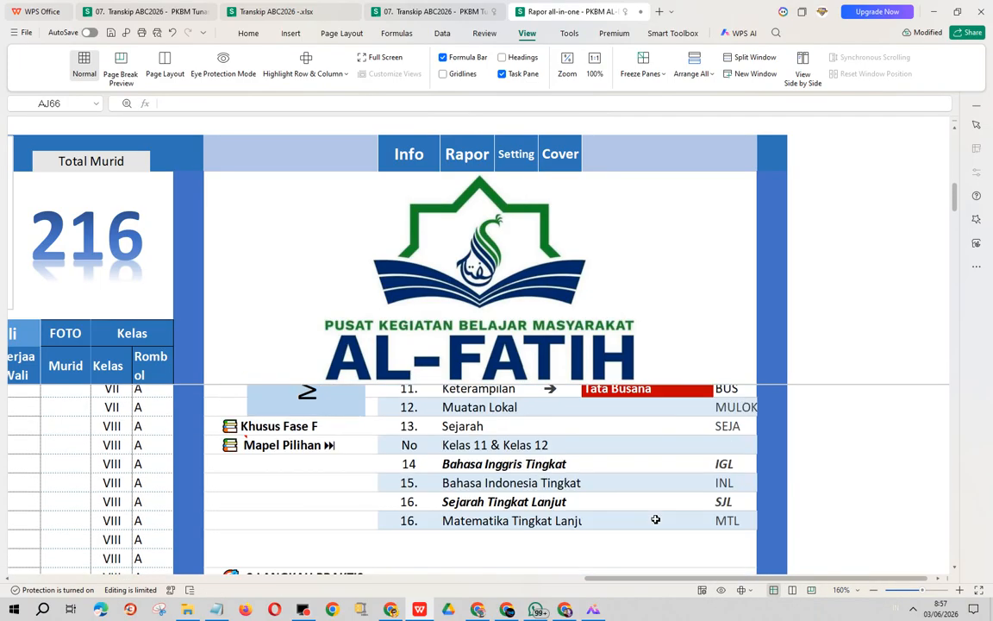
scroll(655, 519, up, 4)
scroll(659, 515, up, 3)
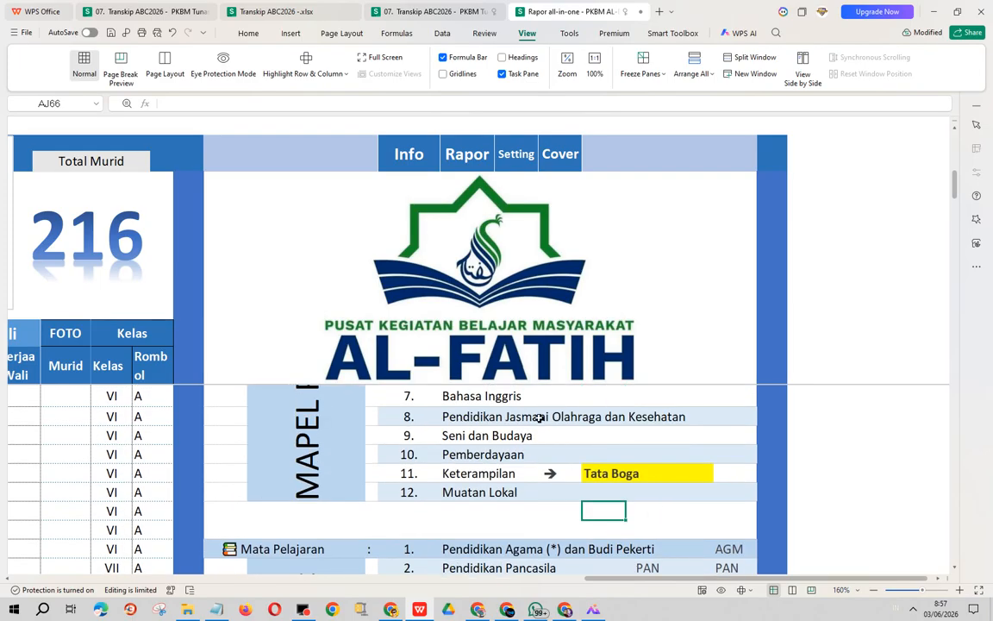
scroll(540, 417, down, 5)
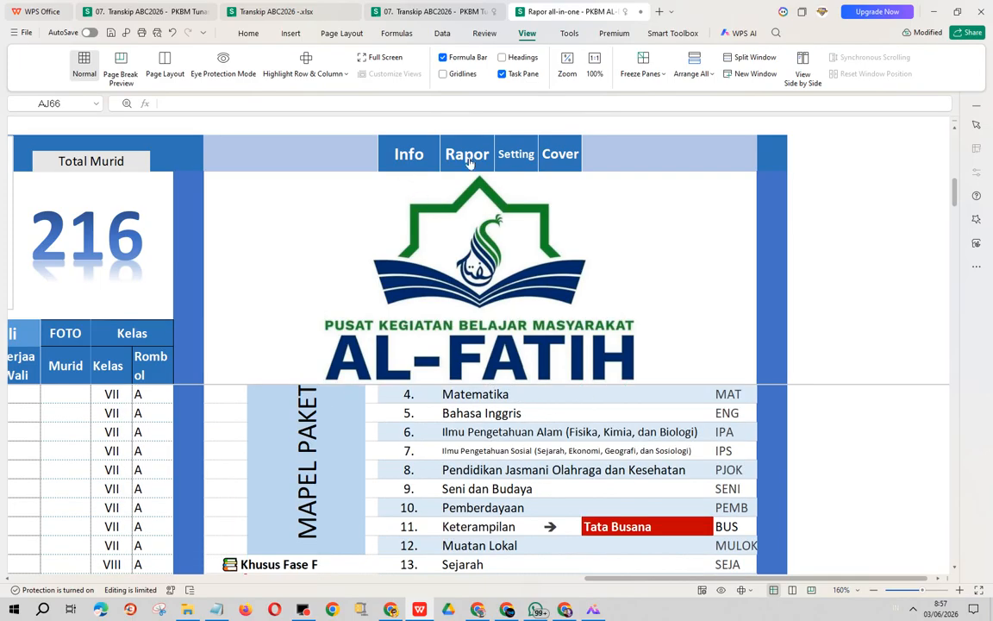
Open the Info usage guide, return to the report page and examine the Pendidikan Pancasila competency description.
click(403, 153)
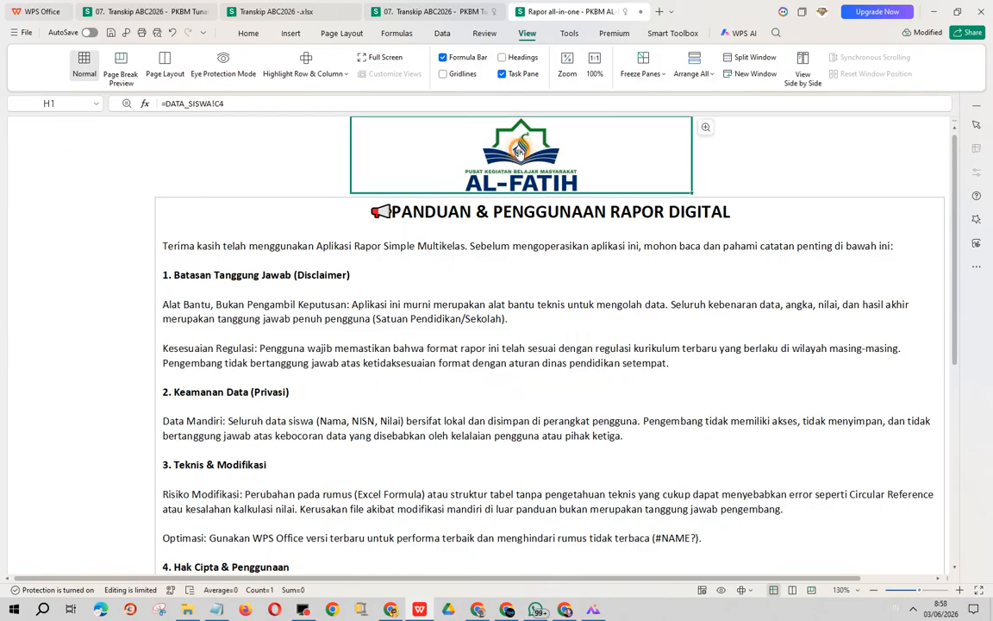
click(481, 135)
scroll(306, 310, up, 4)
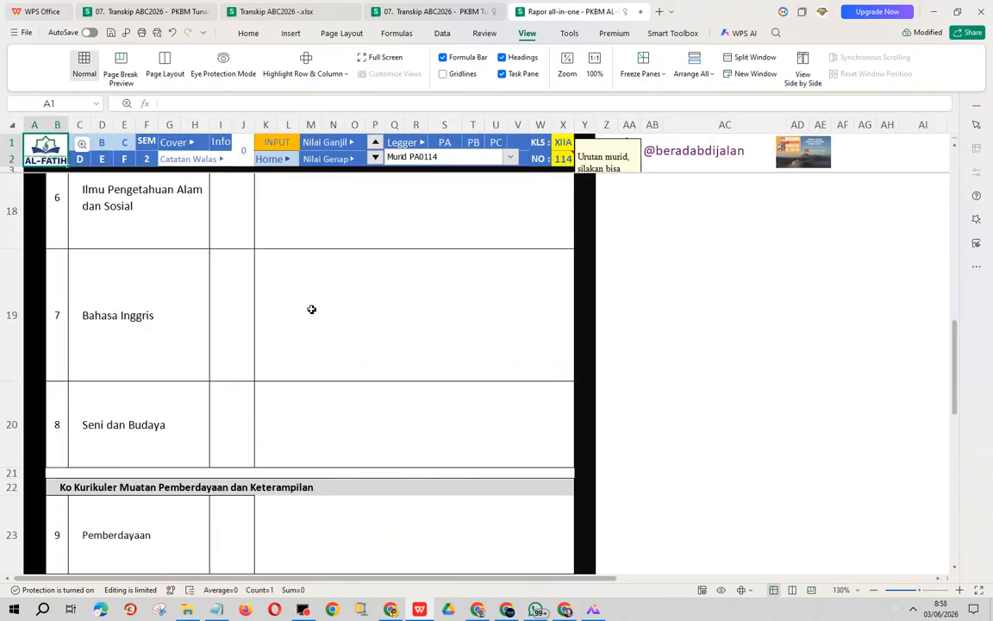
scroll(308, 323, up, 3)
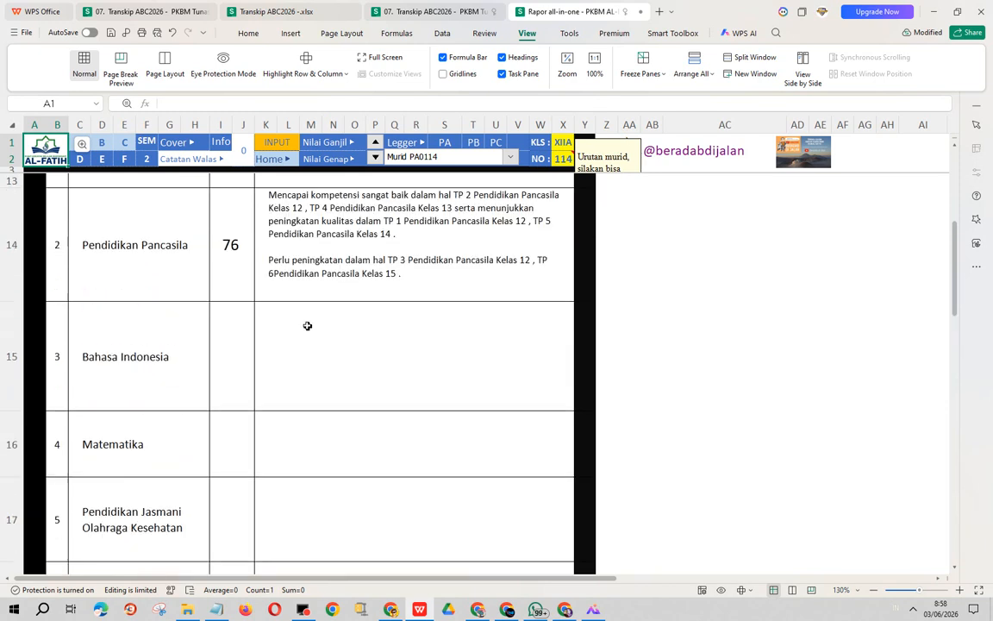
click(354, 372)
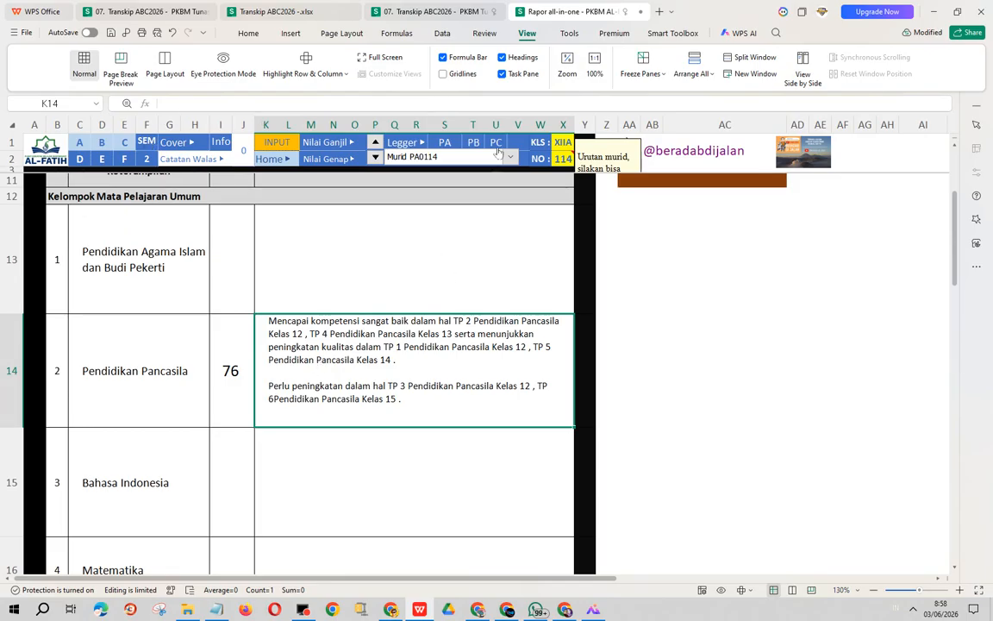
Return to the student data dashboard and inspect the mother's name entry of the first student in the parent data.
click(30, 149)
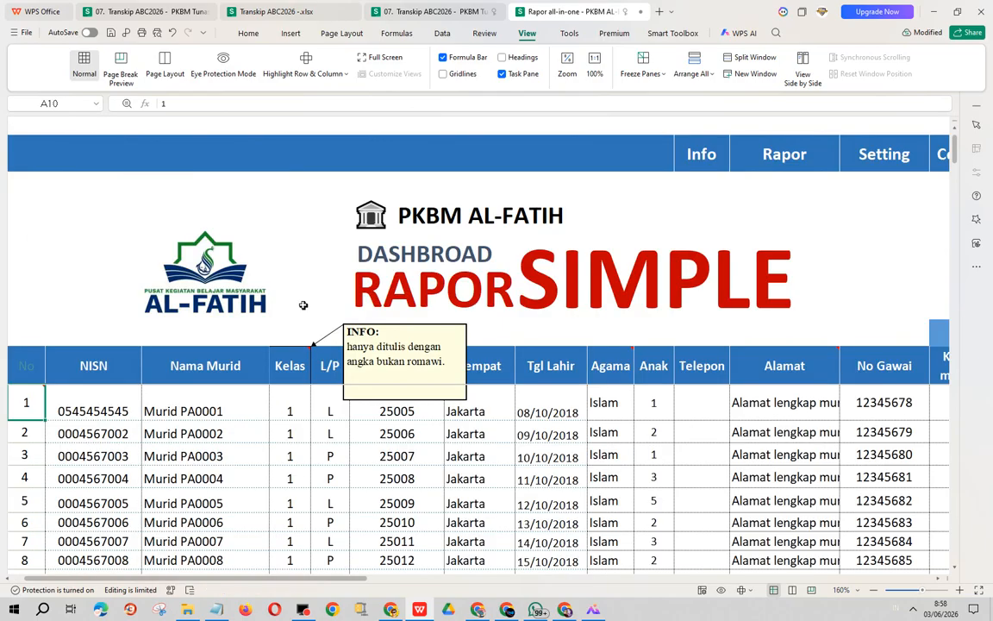
ctrl+scroll(385, 316, down, 3)
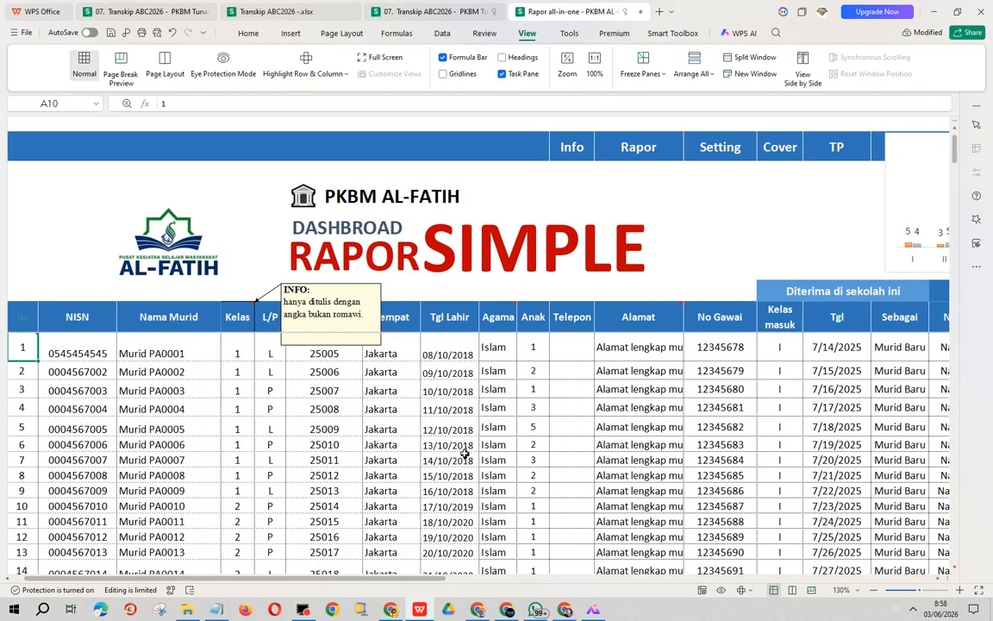
drag(377, 577, 627, 590)
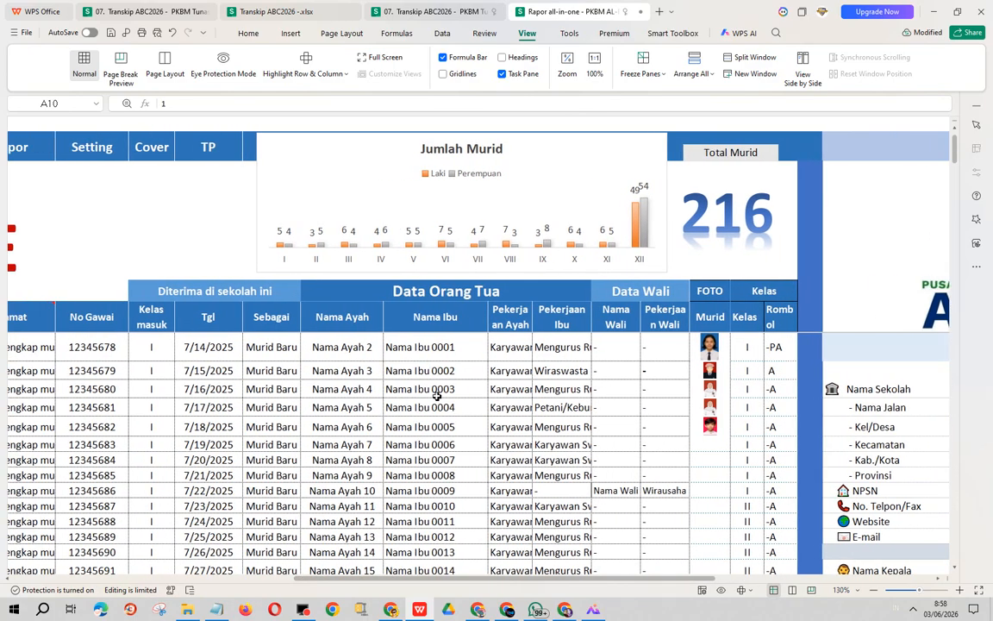
click(425, 350)
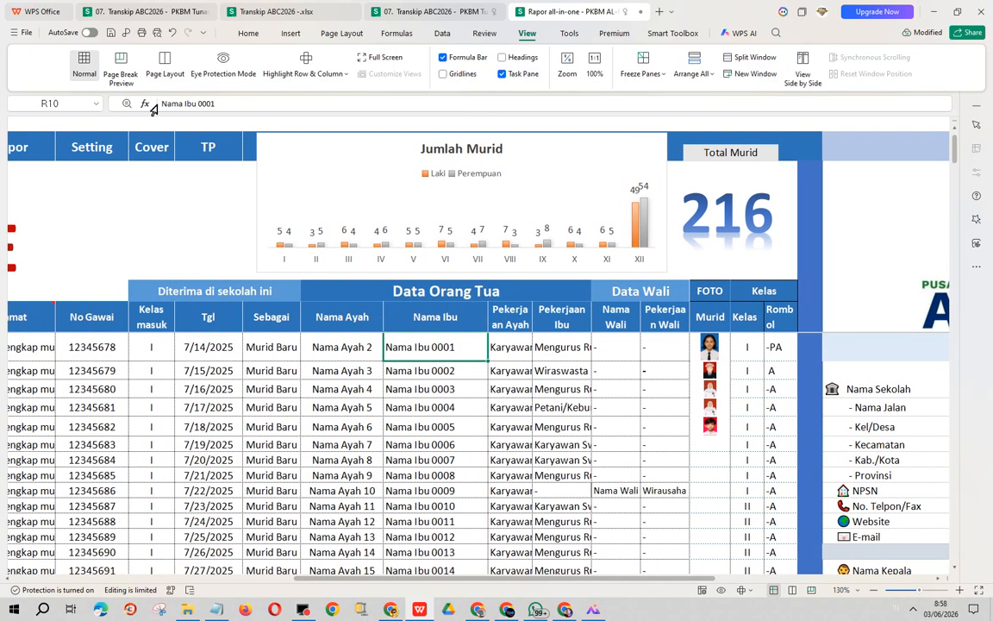